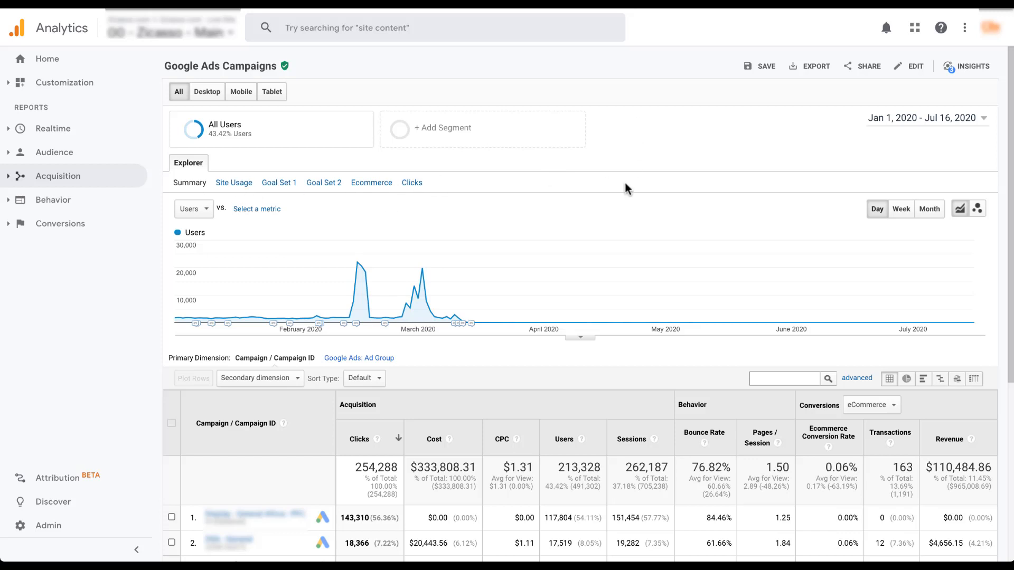
Step: Look through the chart metric choices and the table's conversion goal choices in the Google Ads Campaigns report
mouse_move(353, 286)
left_click(209, 211)
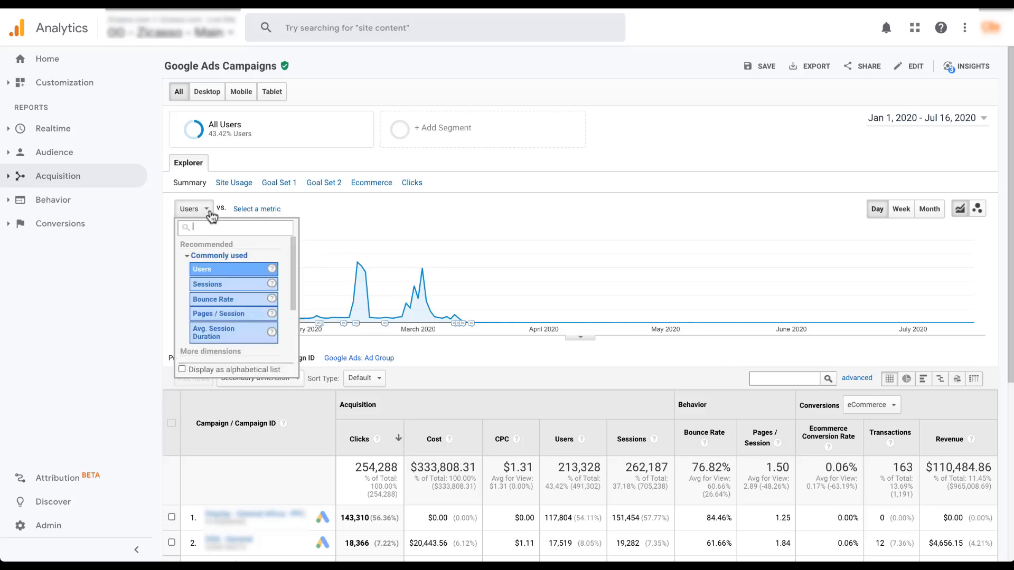
left_click(210, 210)
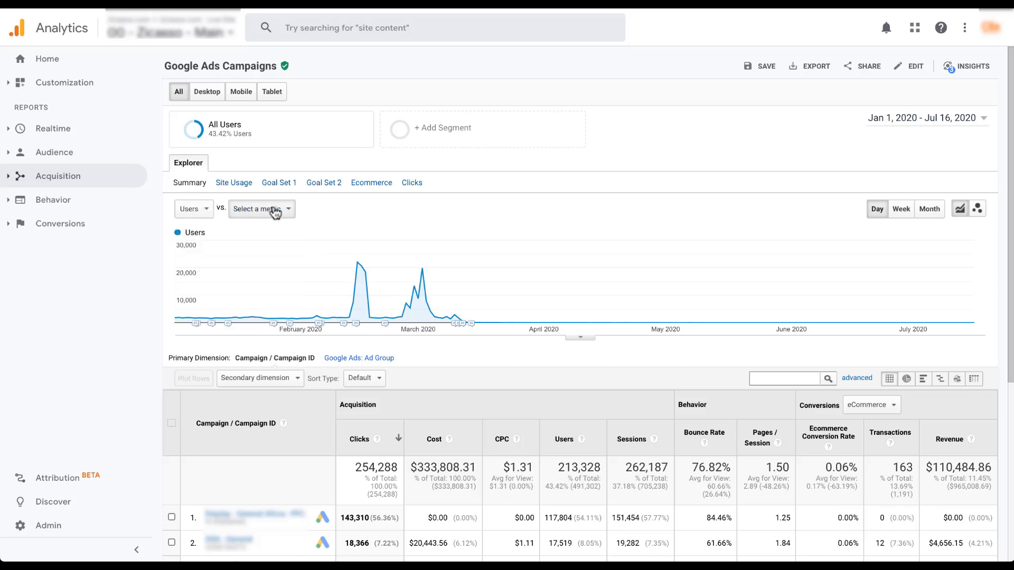
scroll(275, 213, "down", 5)
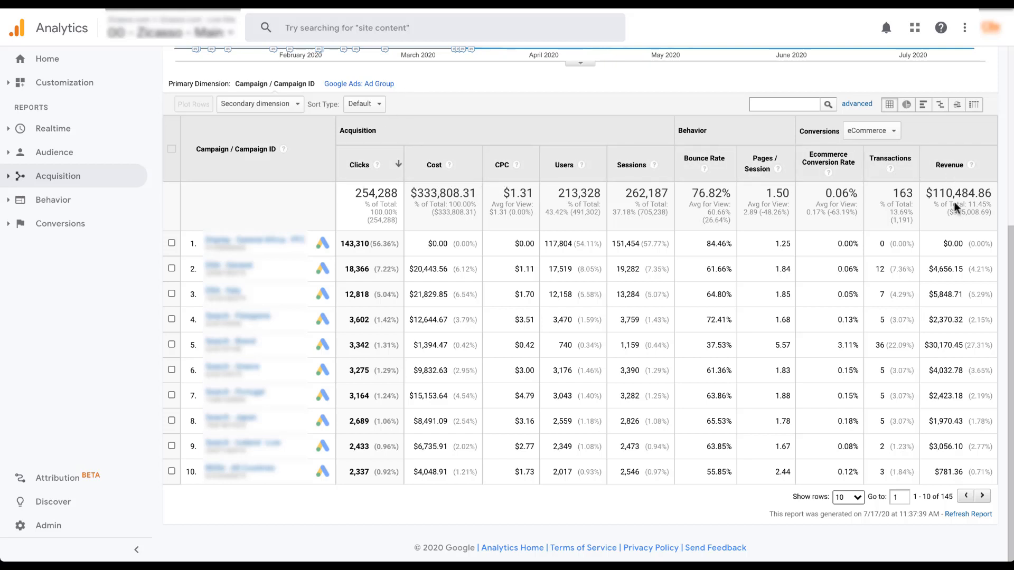
left_click(897, 133)
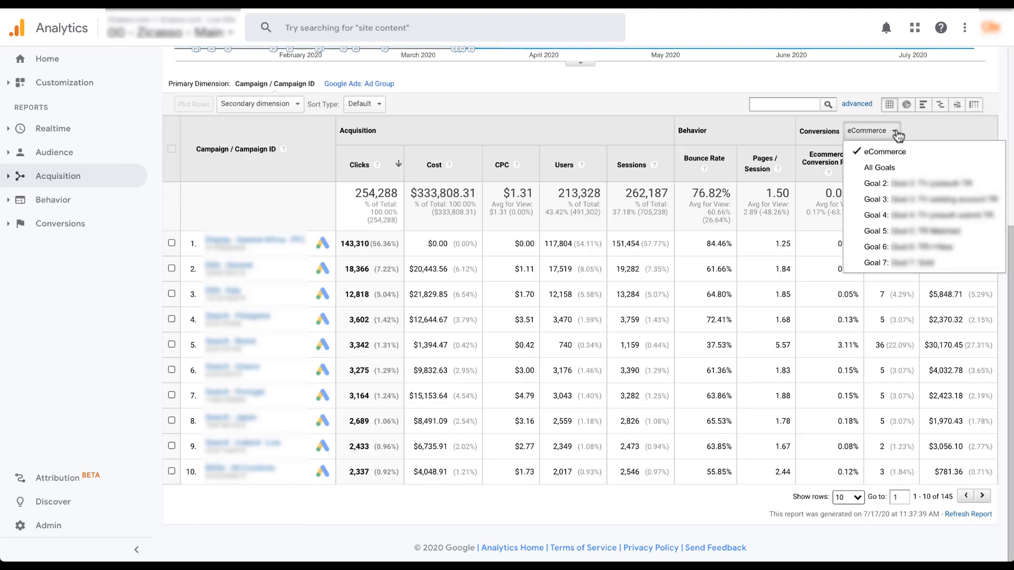
left_click(911, 127)
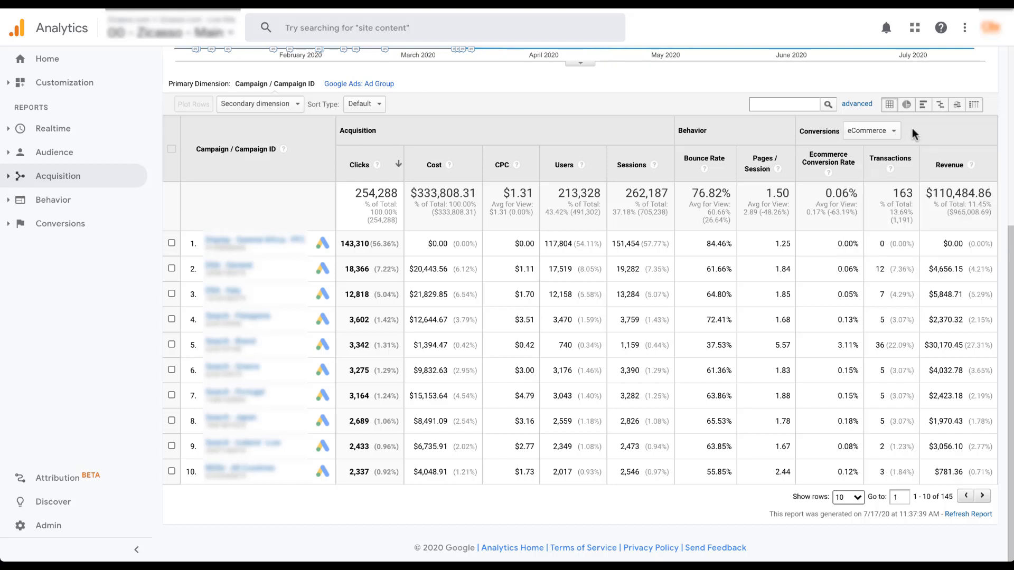
Step: Search the campaign table's secondary dimensions for "devi" and close the list without applying one
left_click(297, 106)
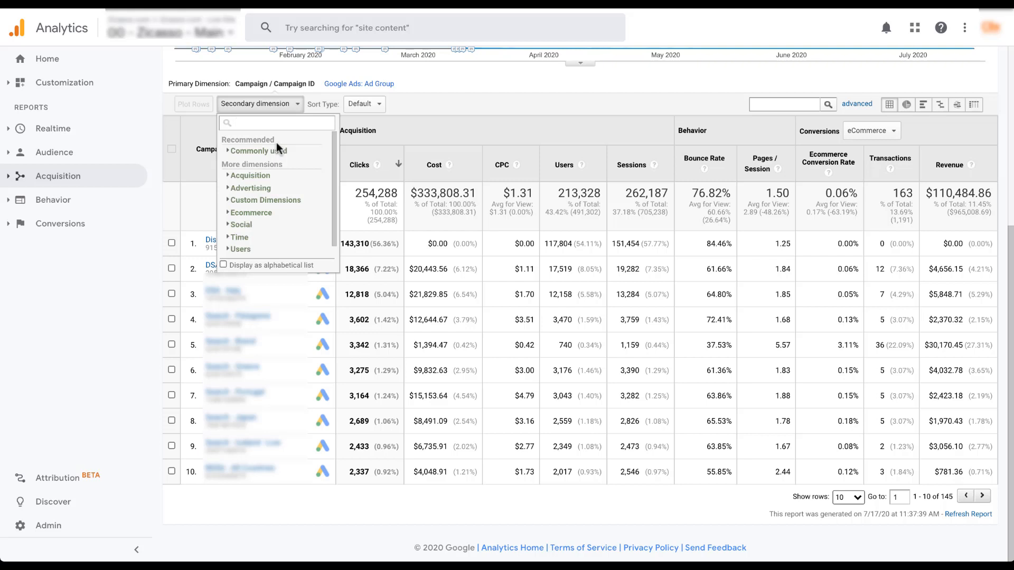
type("devi")
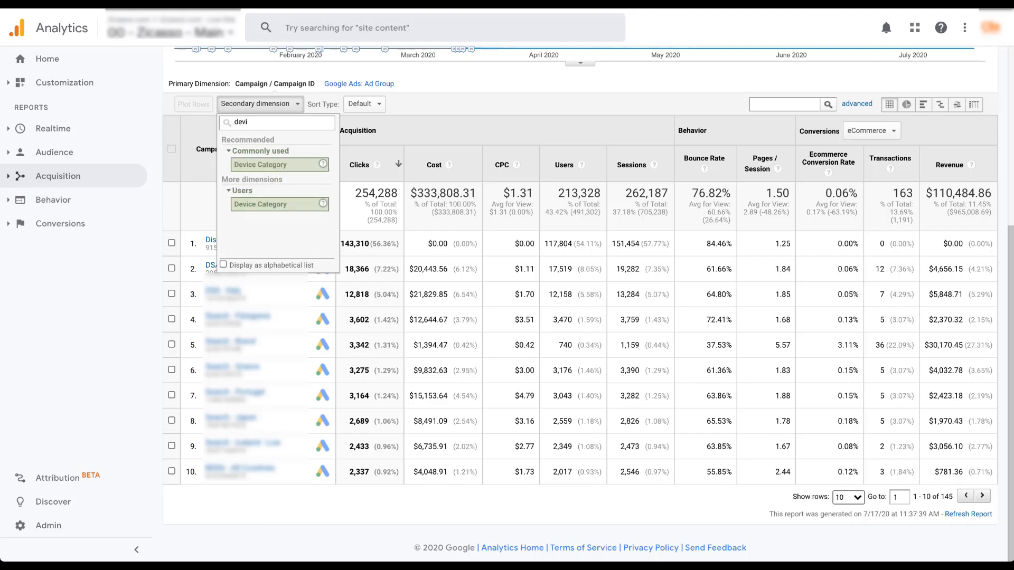
key("BackSpace")
key("BackSpace")
key("BackSpace")
key("BackSpace")
left_click(443, 85)
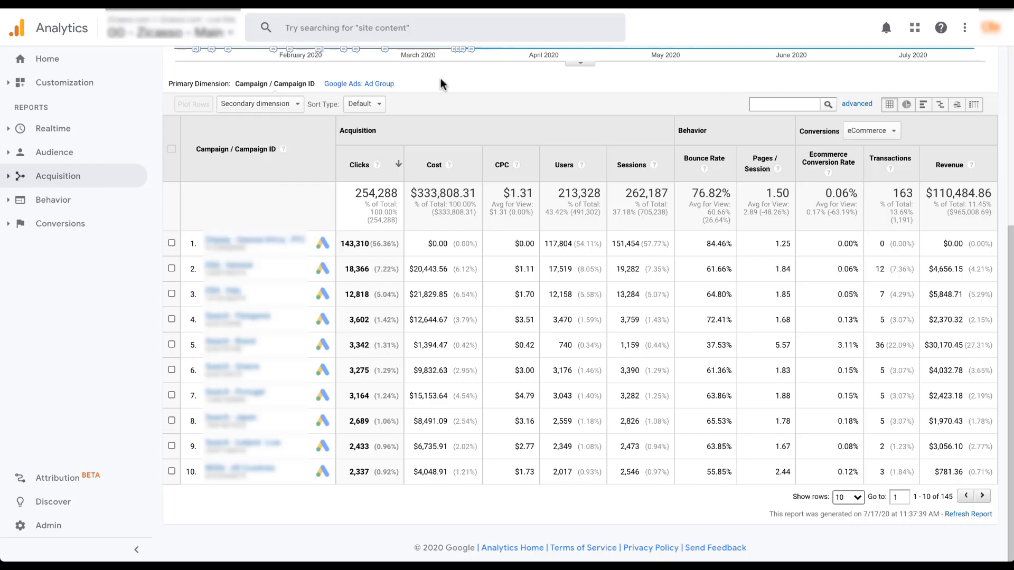
Step: Switch the Google Ads Campaigns report to its Clicks metrics and go to the Custom Reports list
scroll(442, 84, "up", 5)
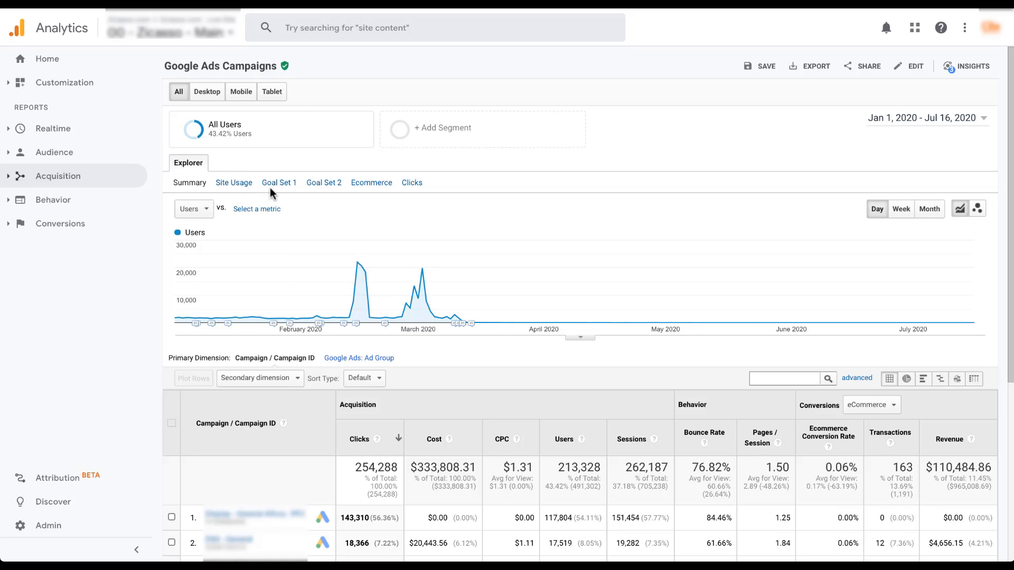
left_click(414, 183)
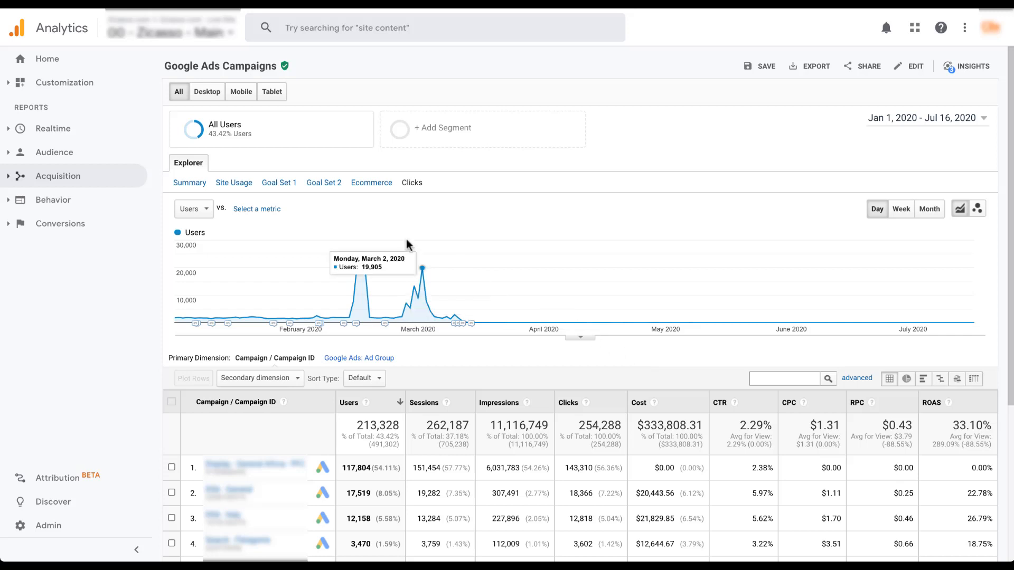
left_click(9, 84)
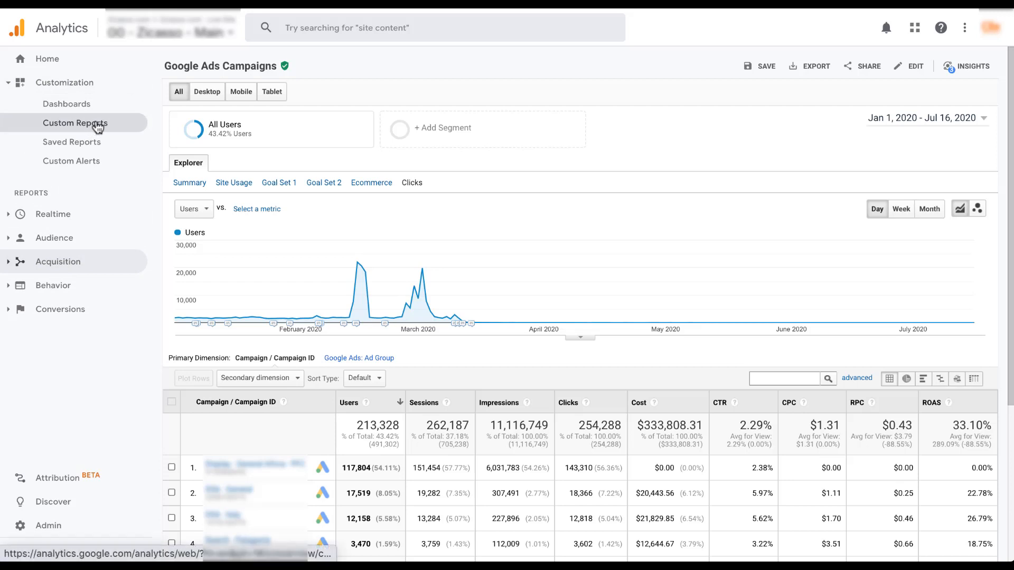
left_click(96, 128)
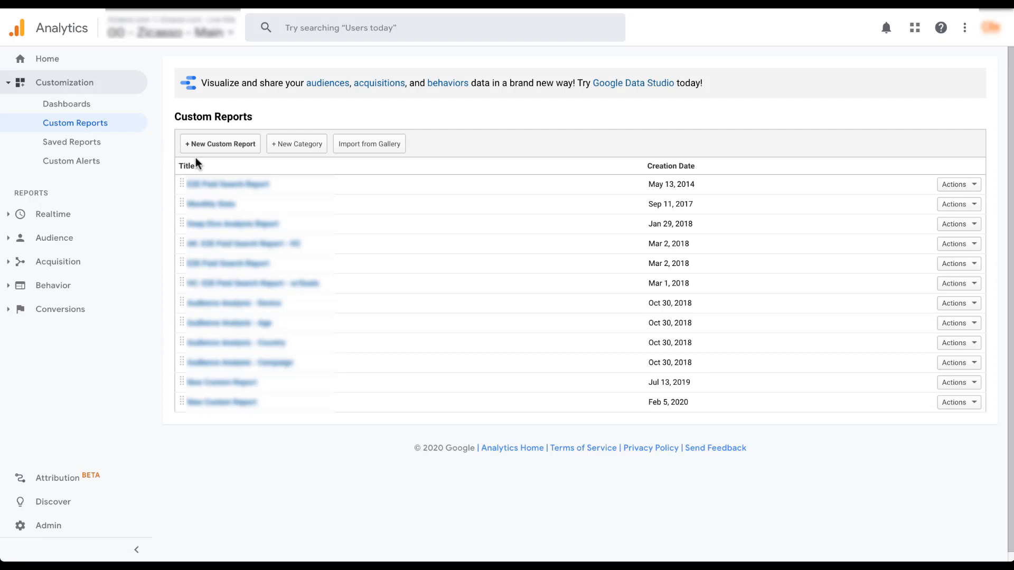
Step: Browse the importable custom reports in the gallery filtered to the Paid Search category, and close the gallery
left_click(380, 154)
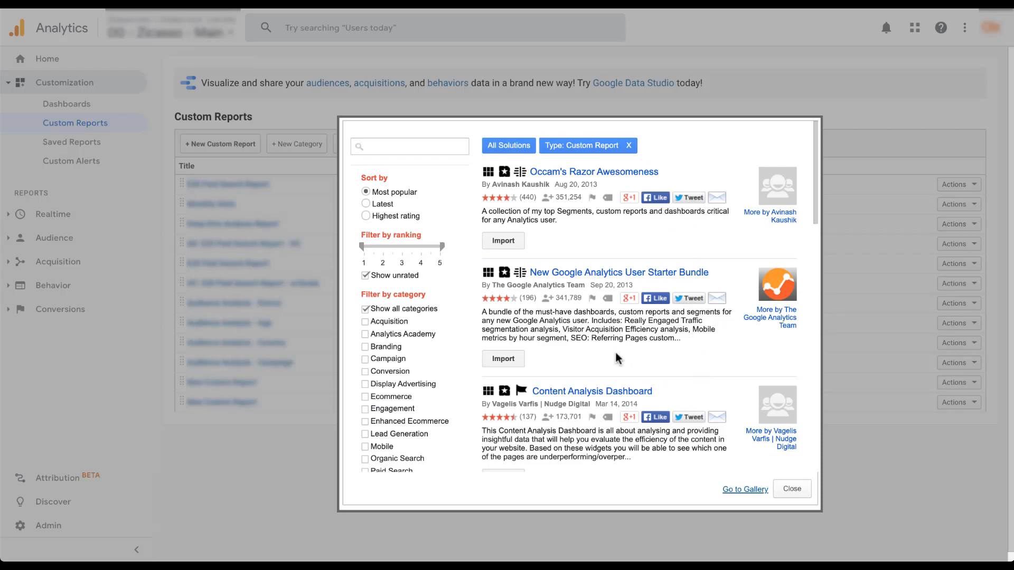
scroll(400, 425, "down", 1)
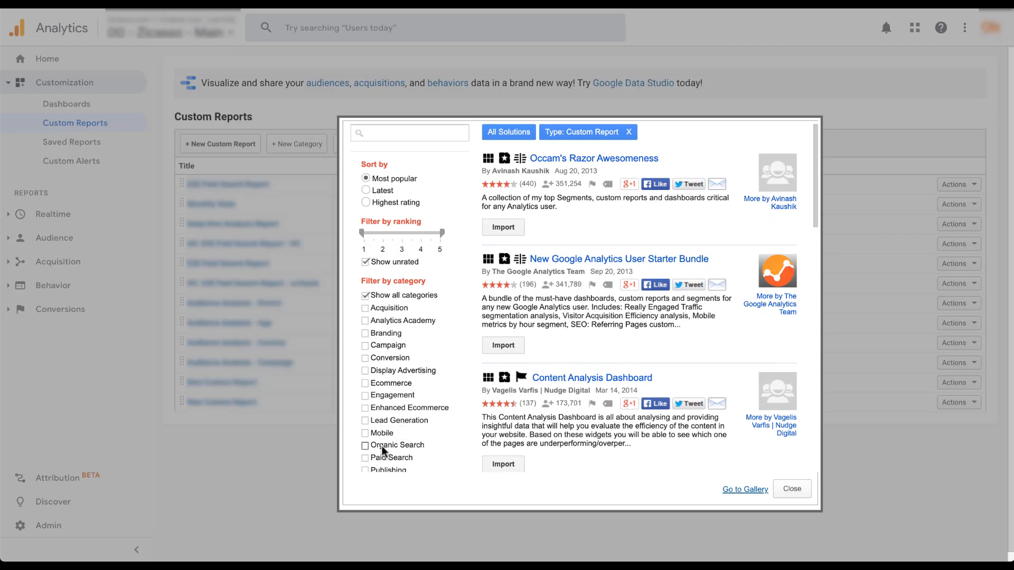
left_click(365, 458)
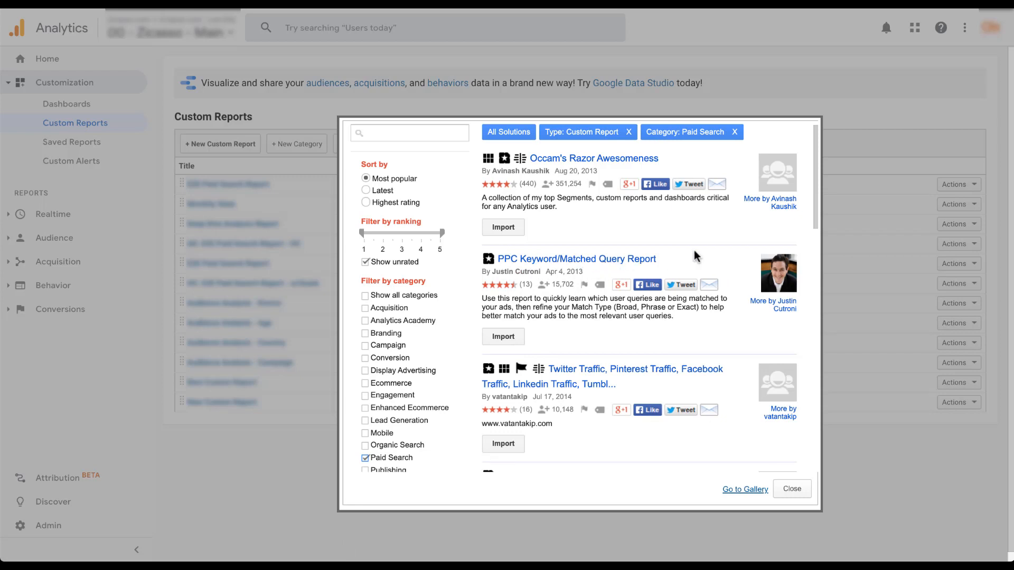
scroll(704, 337, "down", 3)
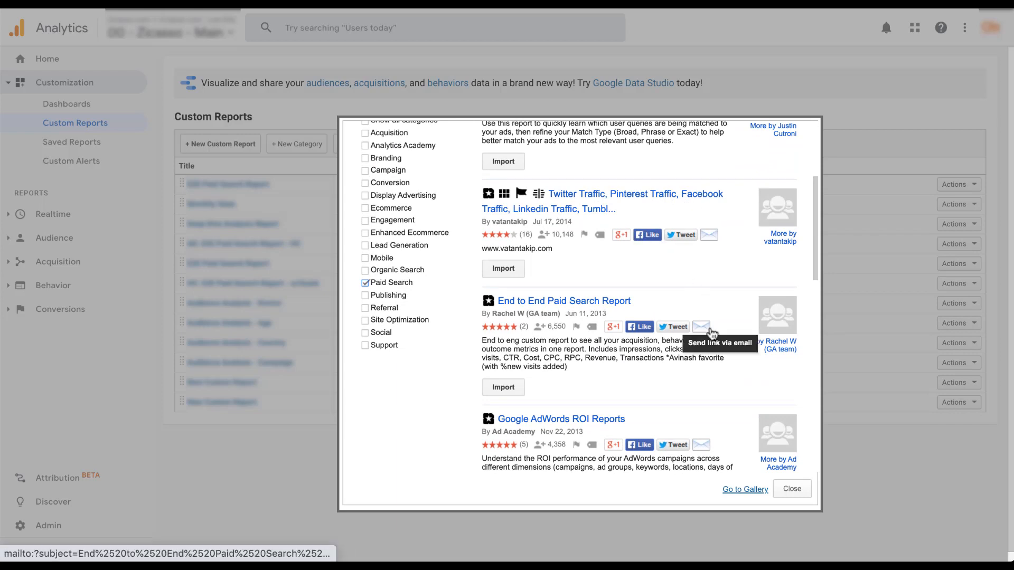
scroll(712, 333, "down", 1)
scroll(712, 333, "down", 3)
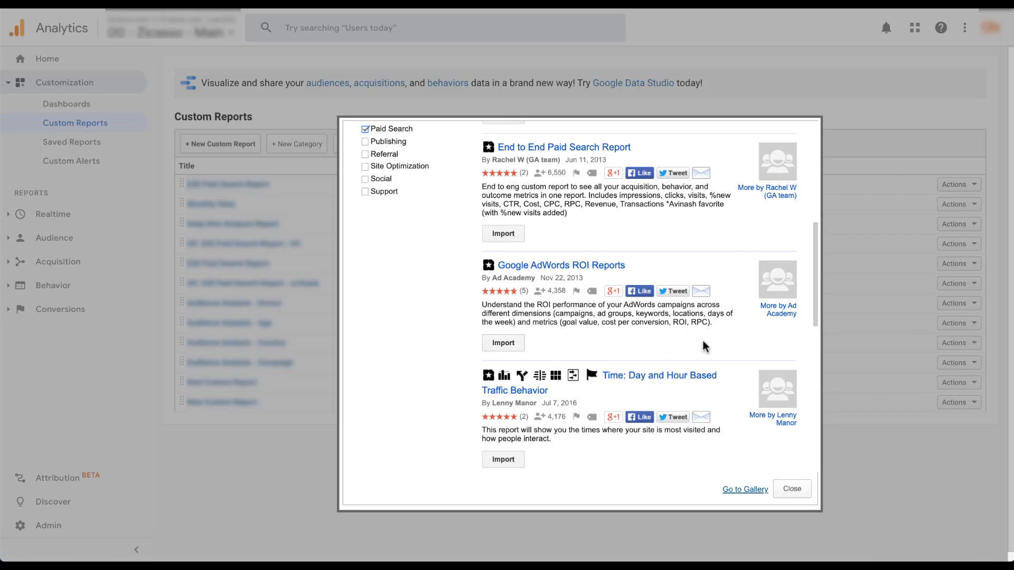
left_click(788, 486)
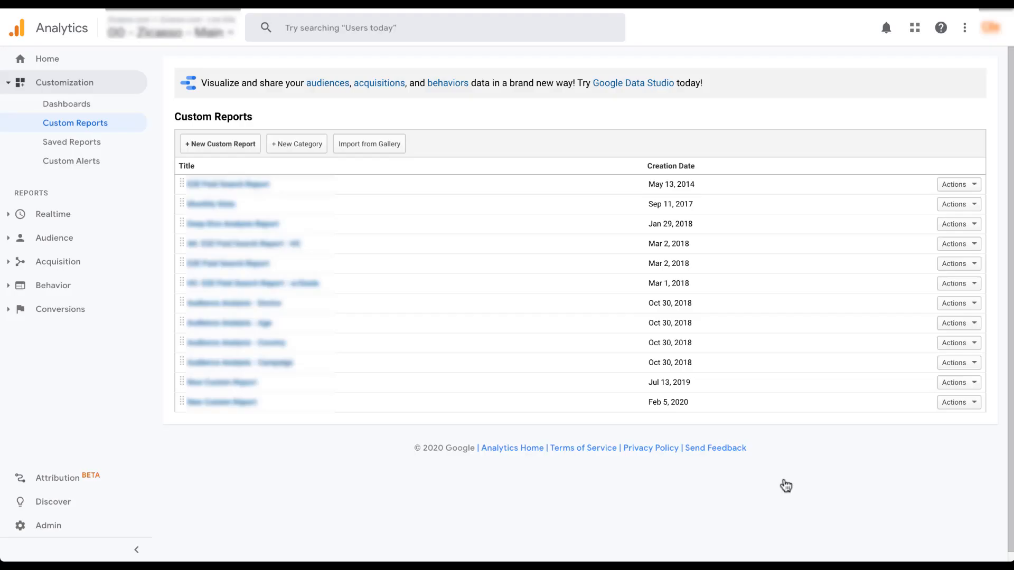
Step: Create a new custom report and name its report tab "Explorer"
left_click(241, 146)
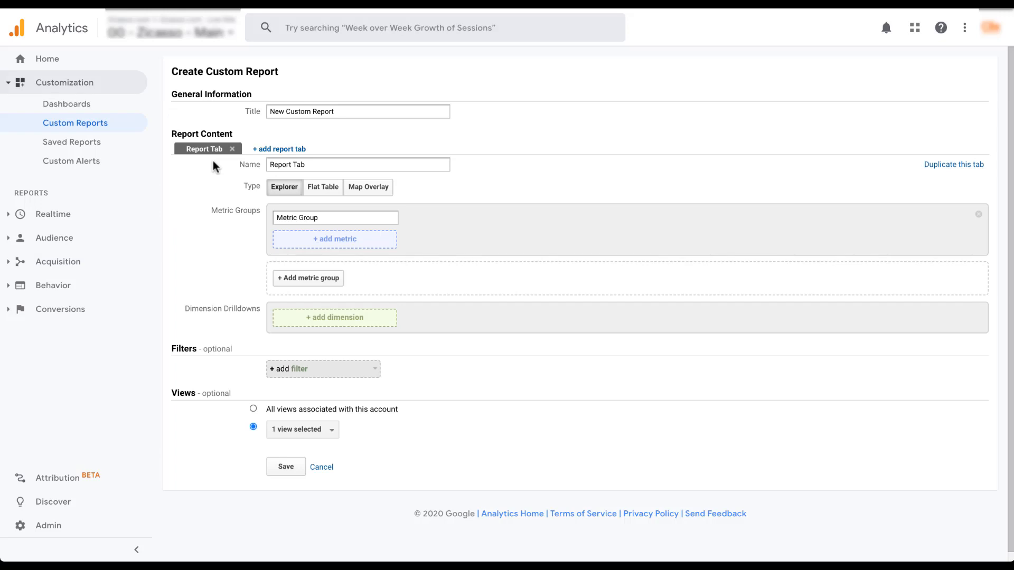
double_click(280, 164)
key("ctrl+a")
type("Explor")
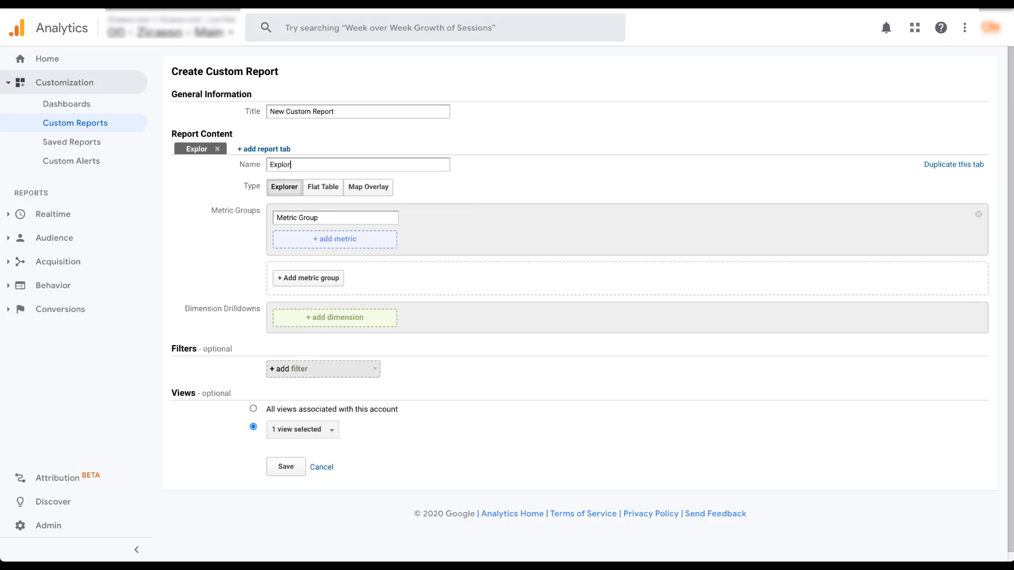
type("er")
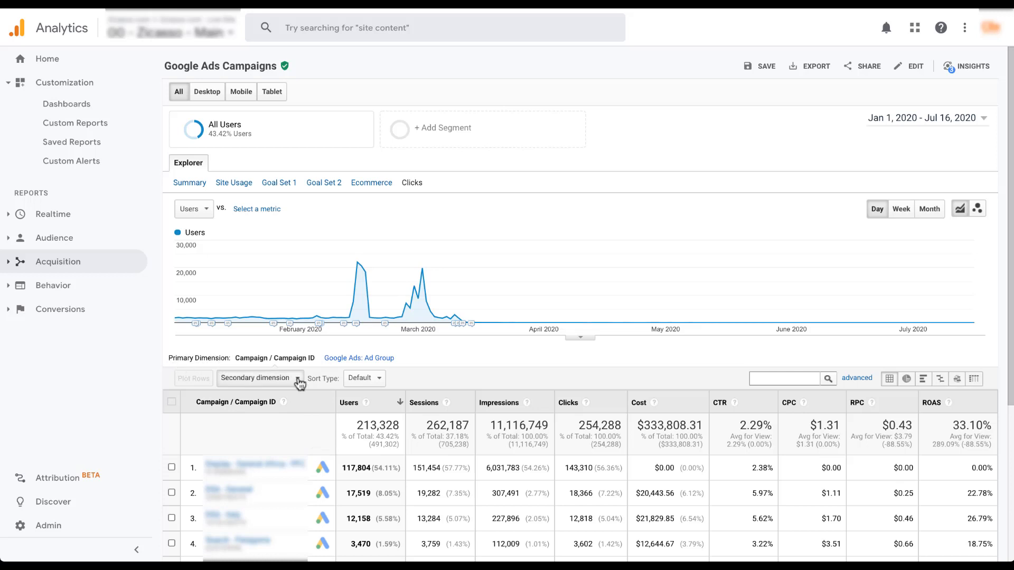
Step: Look at the secondary dimension choices available in the Google Ads Campaigns report
left_click(298, 380)
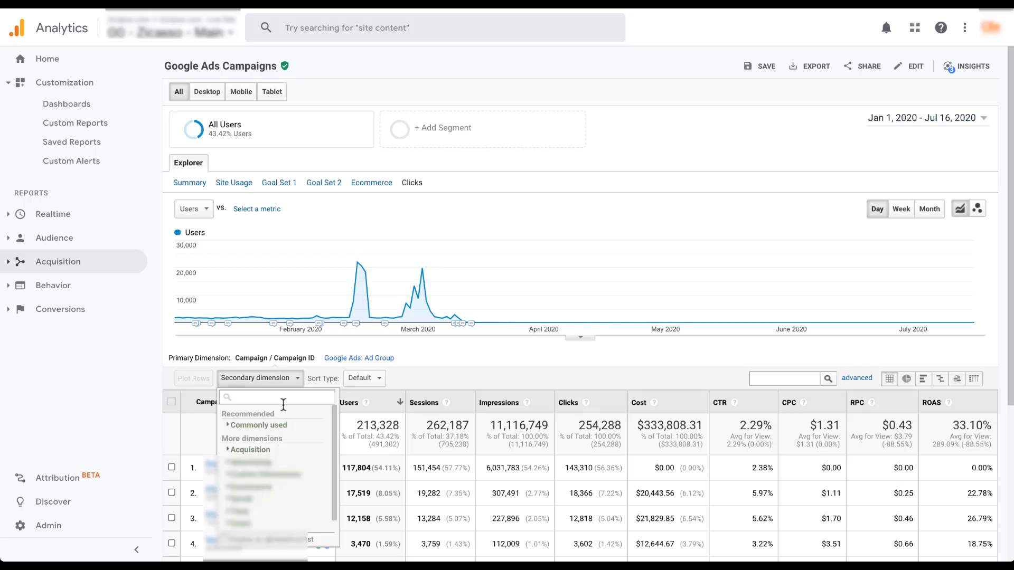
left_click(296, 382)
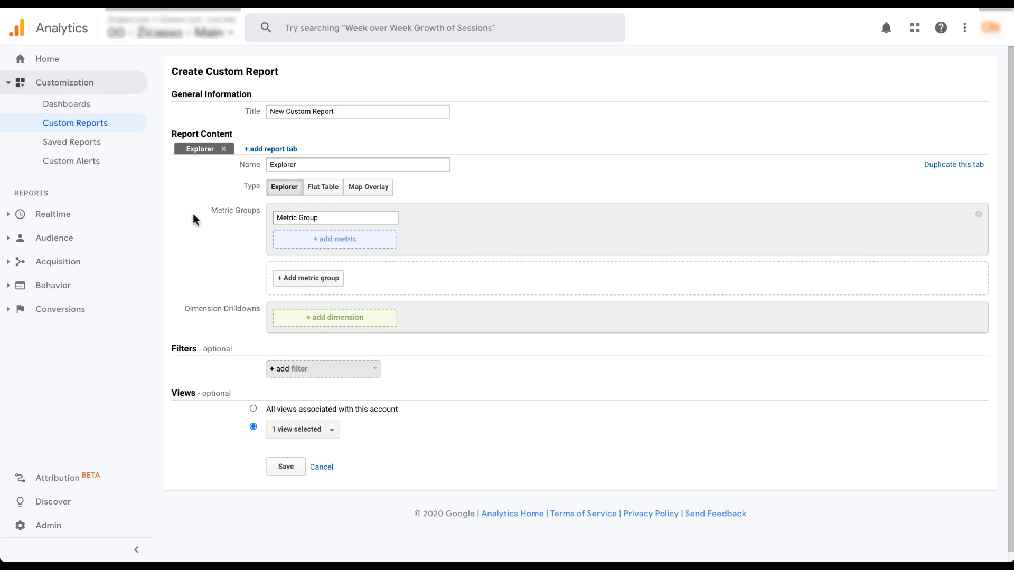
Step: Add the commonly used metrics Sessions and Bounce Rate to the custom report's metric group
left_click(344, 242)
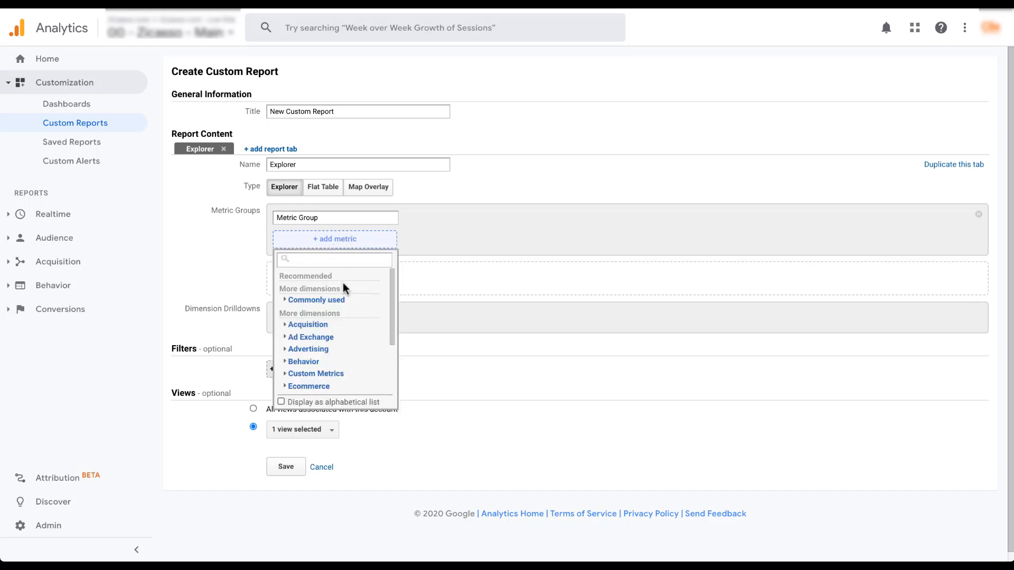
left_click(288, 299)
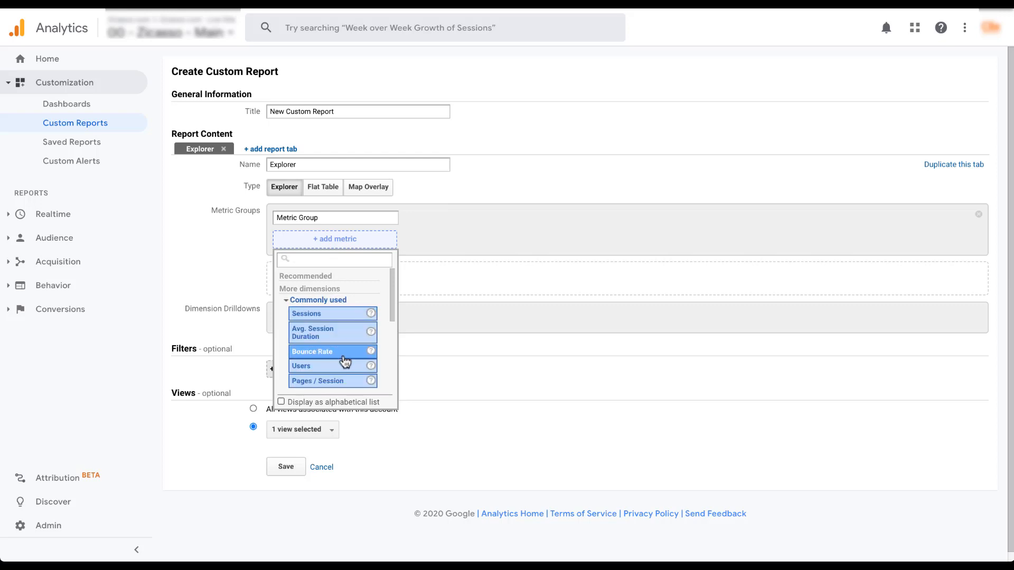
left_click(347, 317)
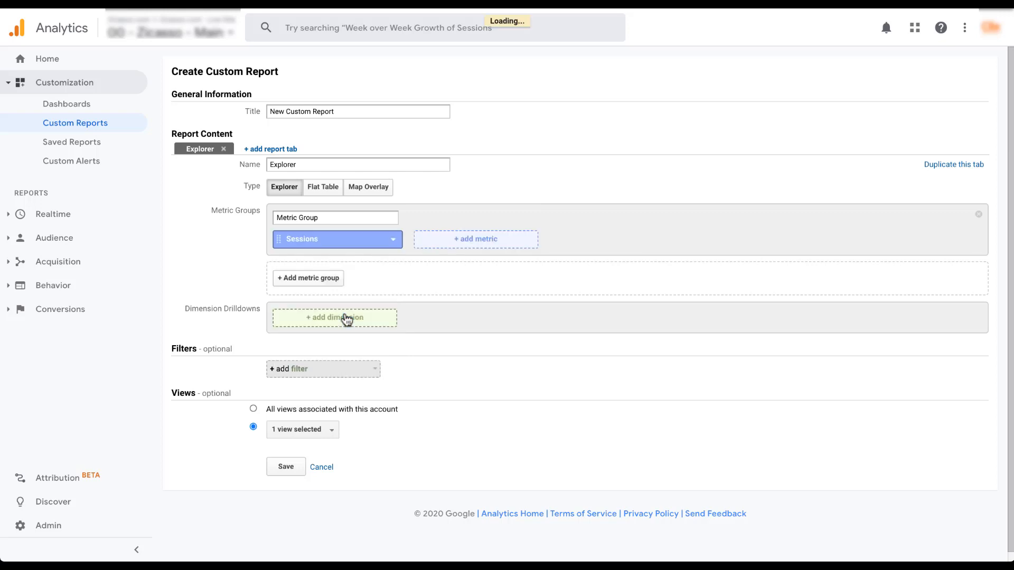
left_click(467, 248)
left_click(432, 299)
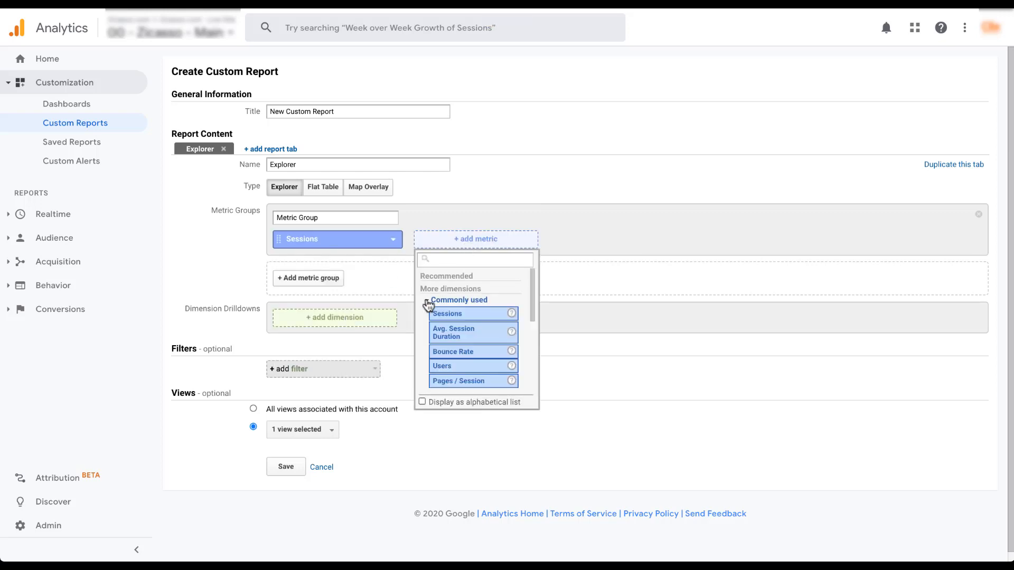
left_click(464, 351)
Step: Add the Avg. Session Duration metric to the custom report's metric group
left_click(594, 240)
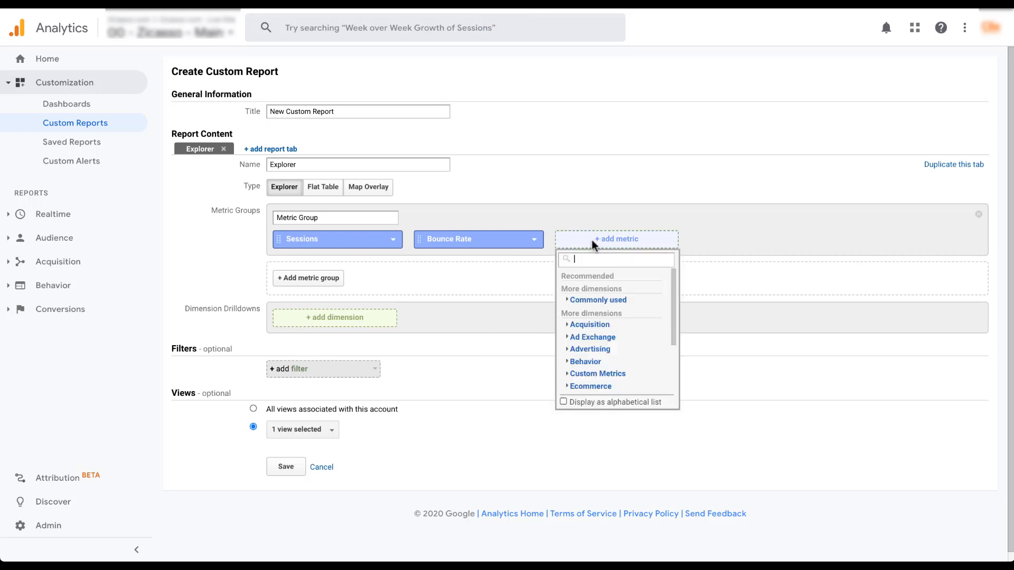
left_click(570, 300)
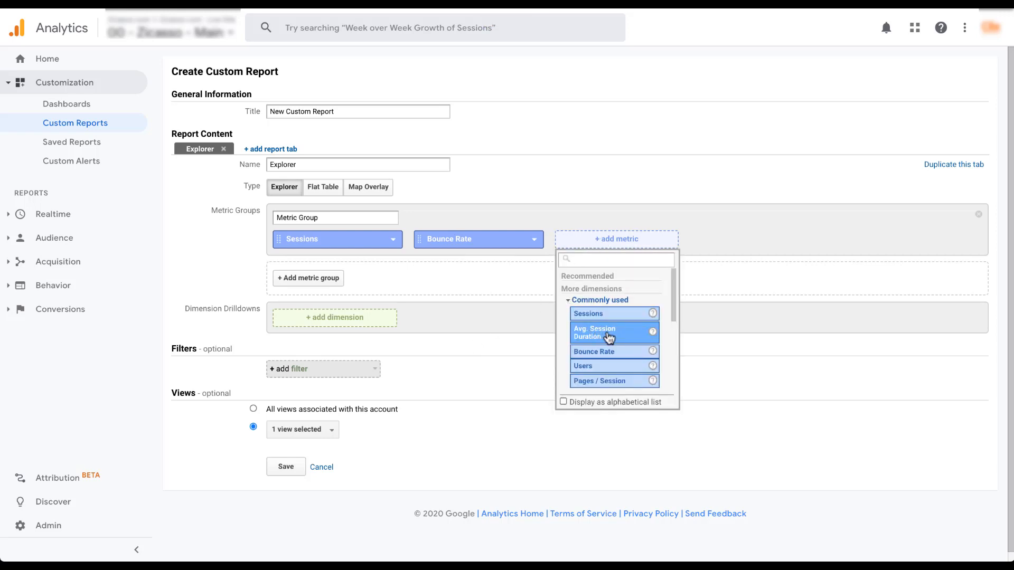
left_click(609, 337)
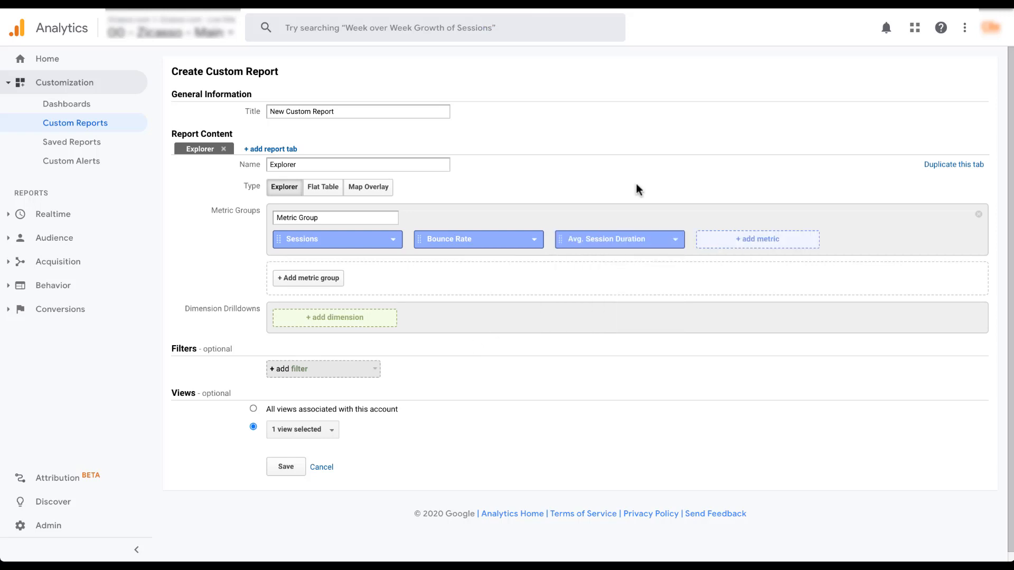
Step: Look through the metric categories available for the metric group, including the Acquisition and Advertising metrics
left_click(755, 242)
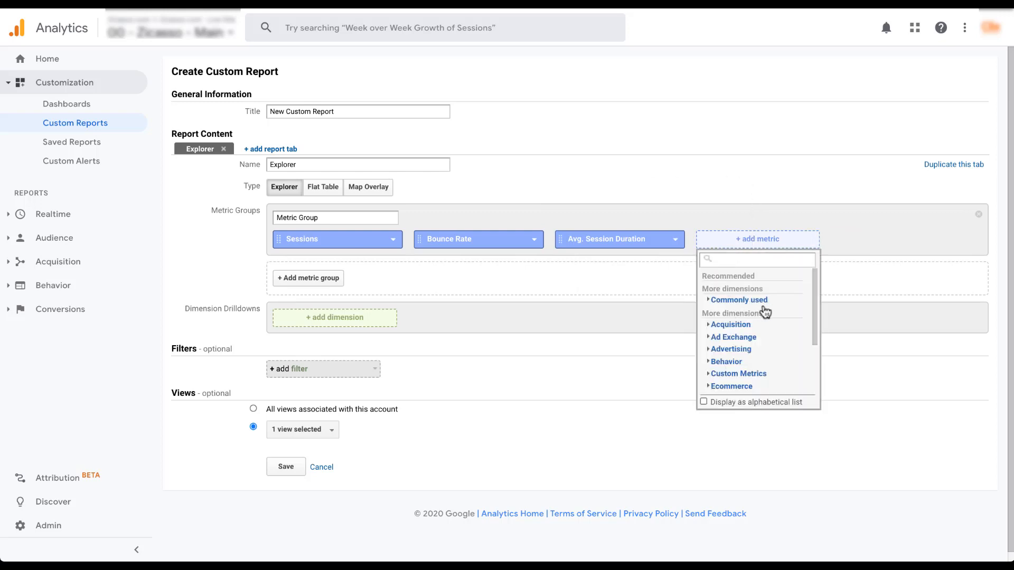
left_click(712, 326)
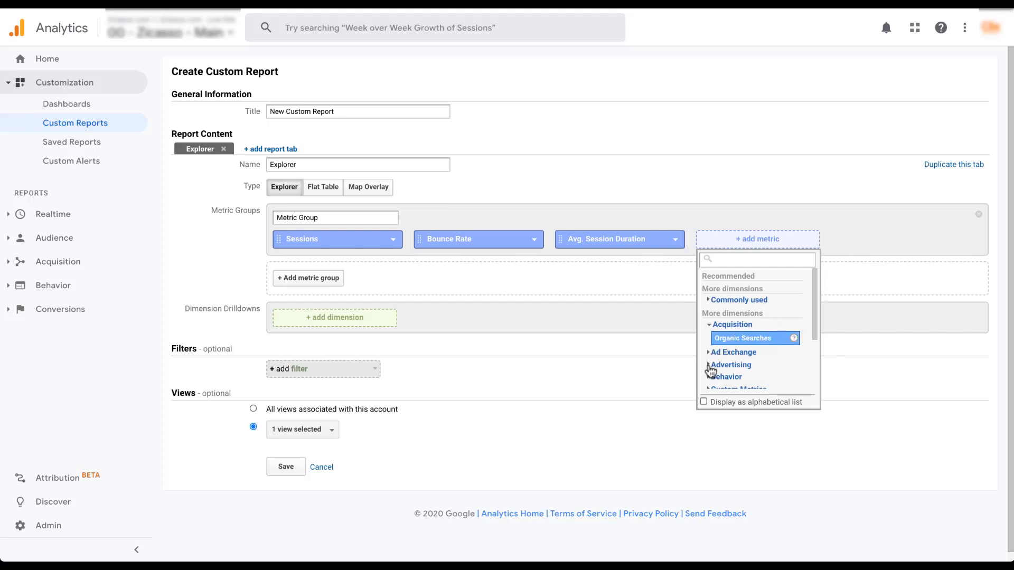
left_click(708, 365)
scroll(781, 342, "down", 8)
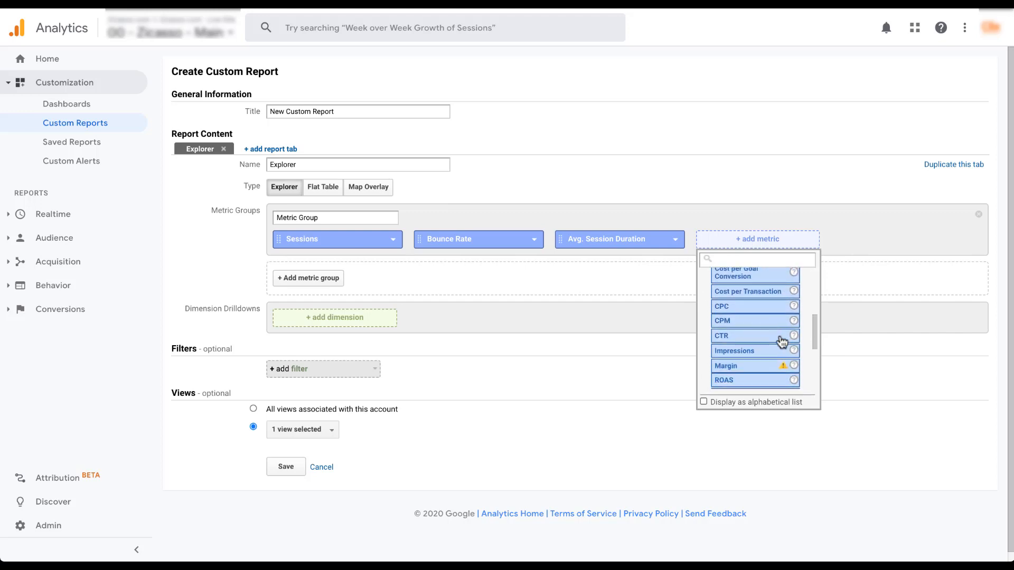
scroll(781, 342, "down", 2)
scroll(782, 342, "down", 1)
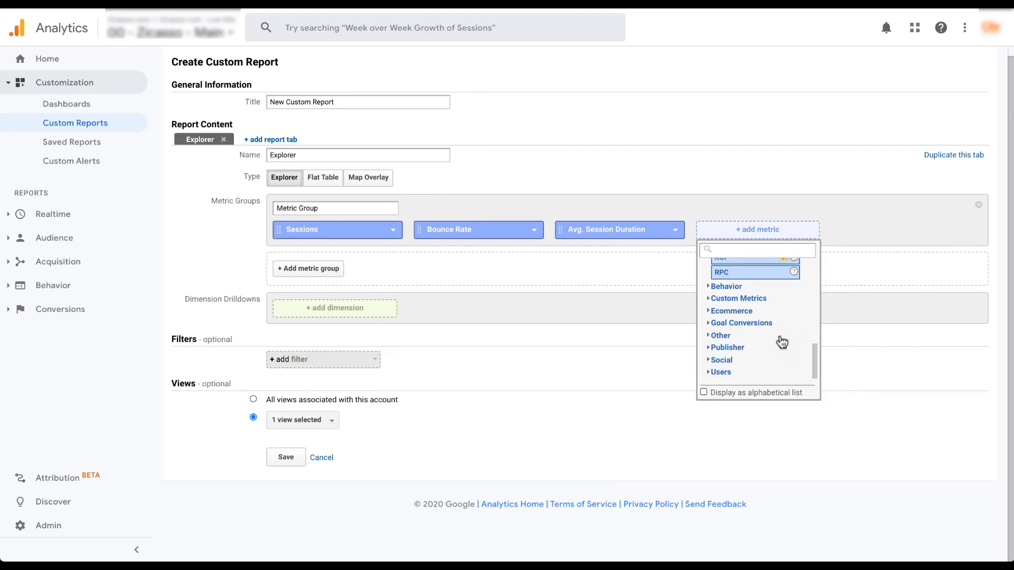
scroll(758, 296, "up", 5)
scroll(758, 296, "up", 3)
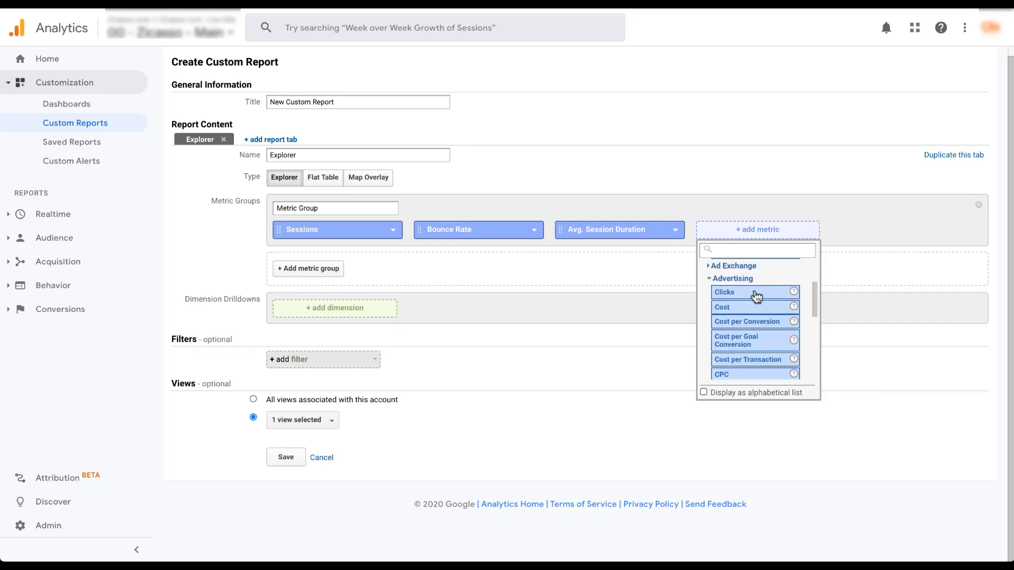
left_click(710, 324)
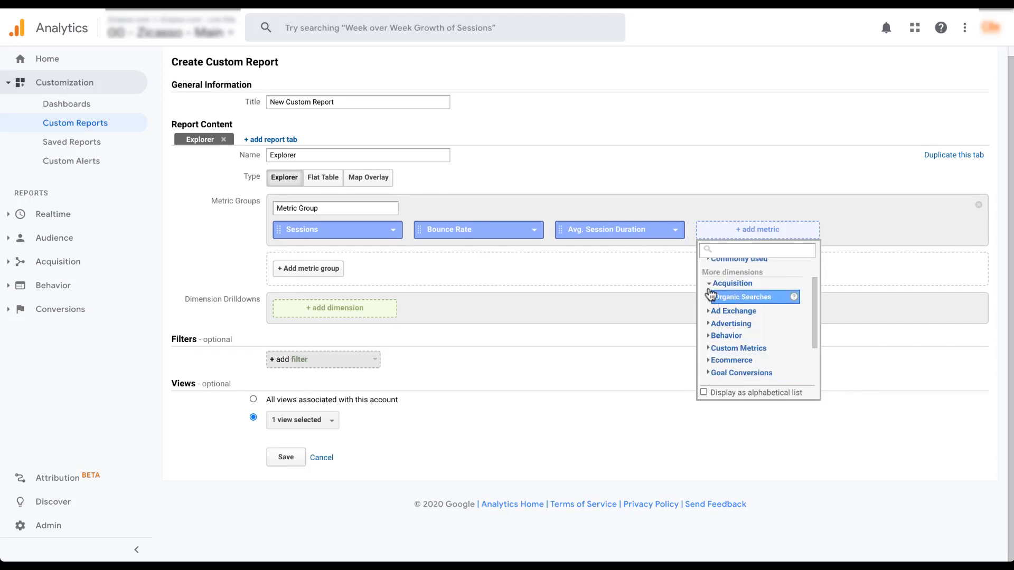
left_click(710, 285)
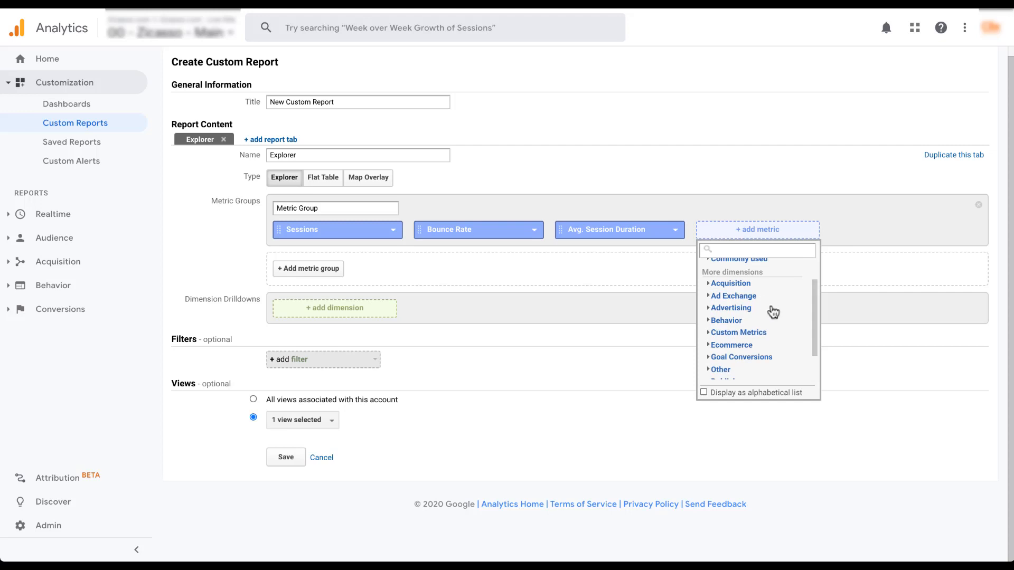
scroll(780, 333, "down", 2)
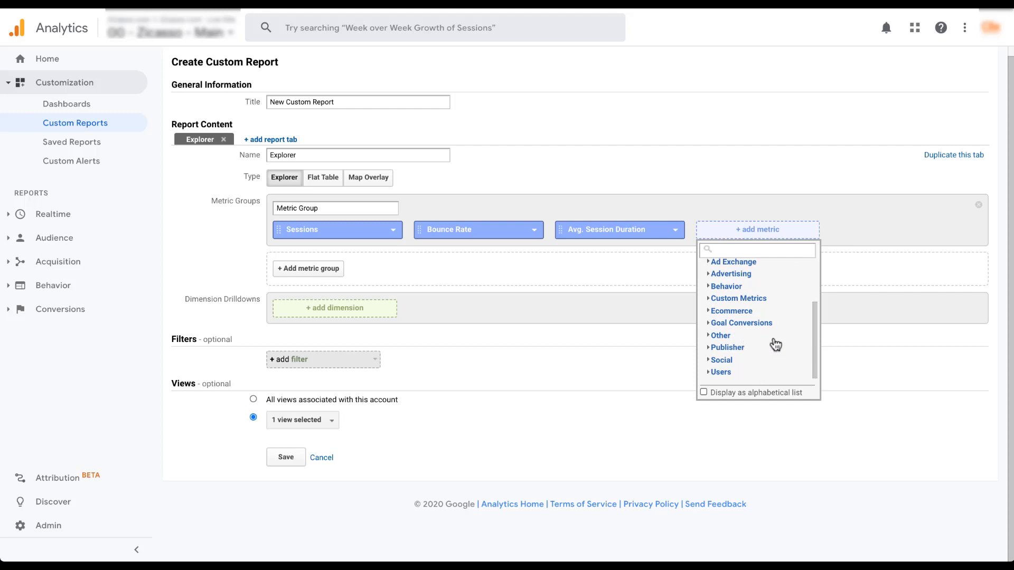
scroll(774, 344, "up", 5)
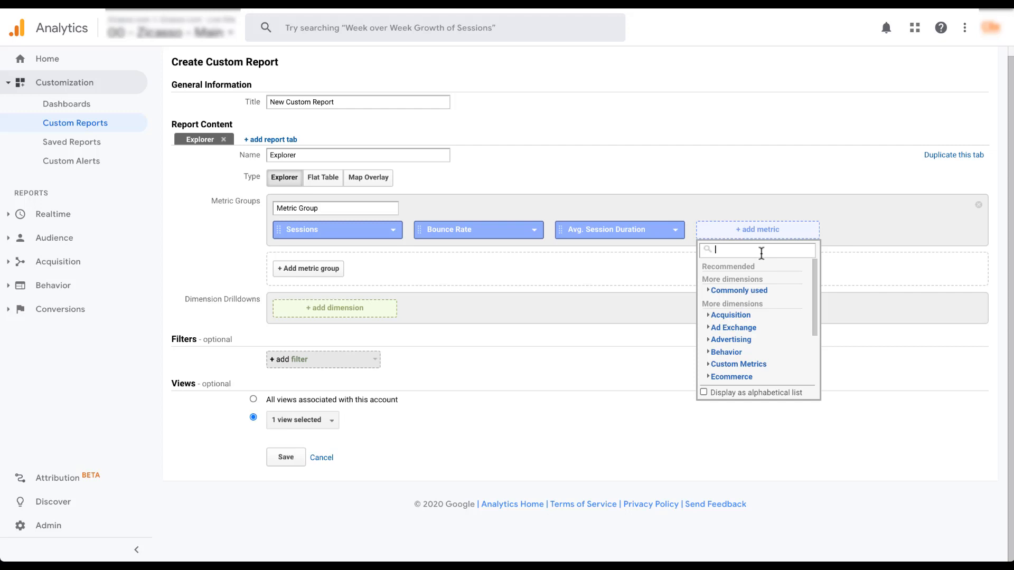
Step: Add the completion metrics for Goal 5: TR Matched and Goal 7: Sold to the metric group
type("goal 5 comp")
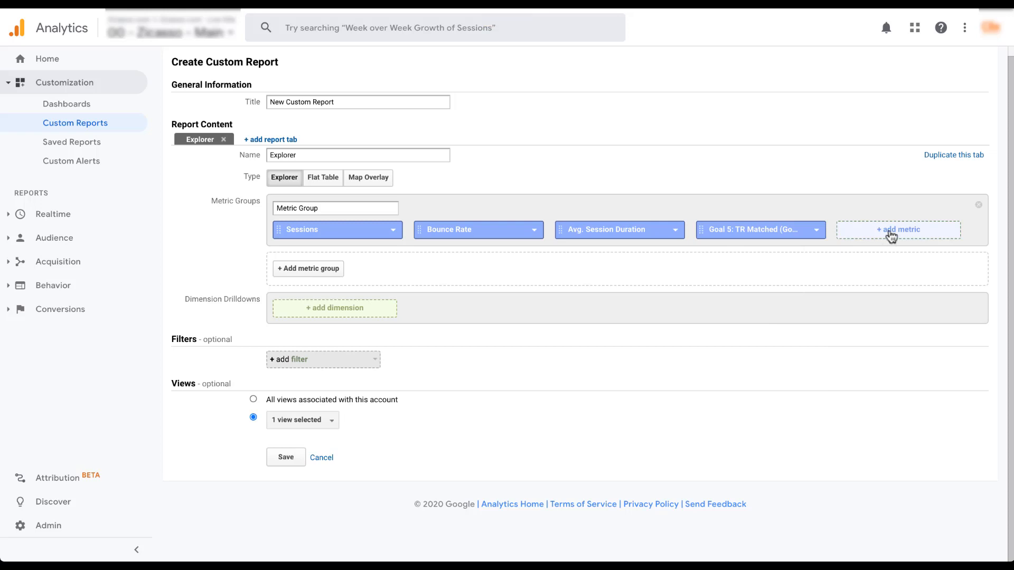
left_click(889, 233)
type("goal 7 comp")
left_click(889, 320)
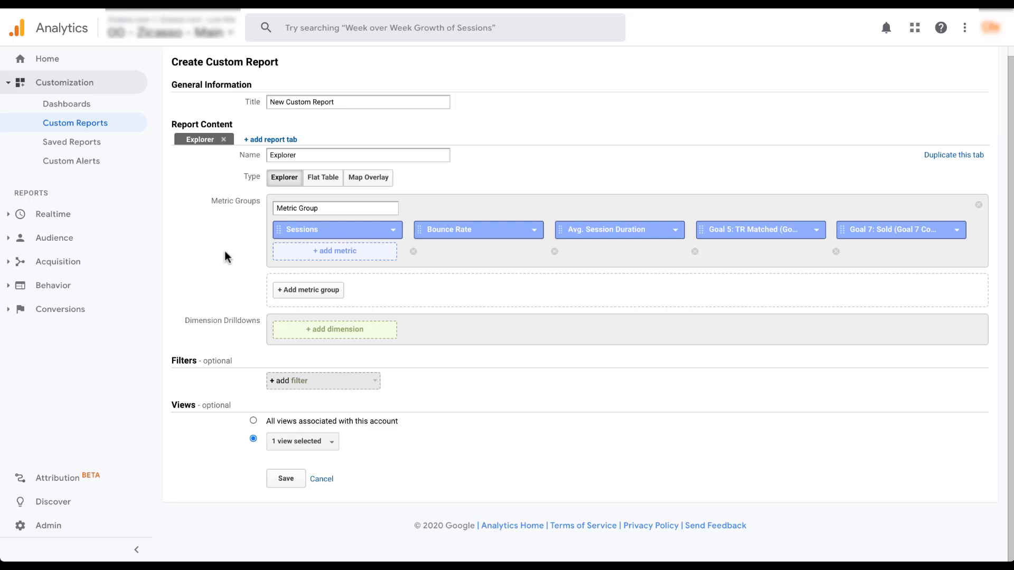
Step: Add a second metric group to the custom report and remove it again
left_click(300, 294)
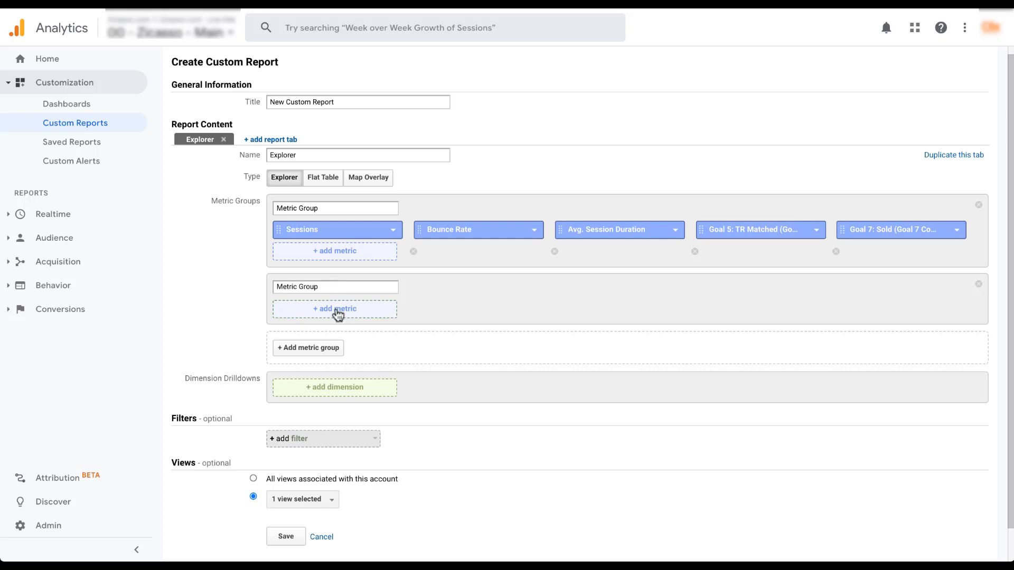
left_click(979, 285)
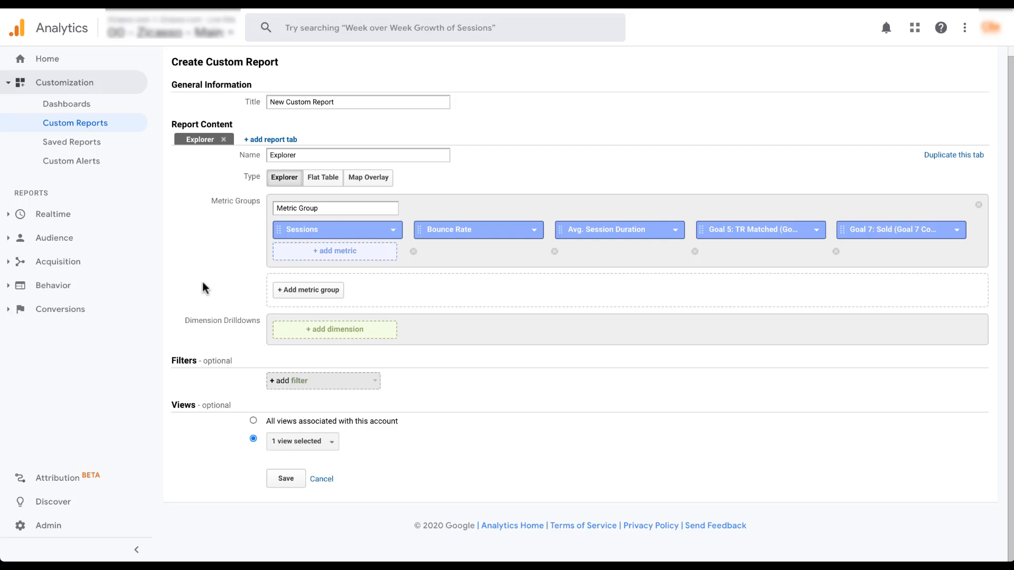
Step: Add Campaign, Device Category and Month Index, in that order, as the report's dimension drilldowns
left_click(334, 332)
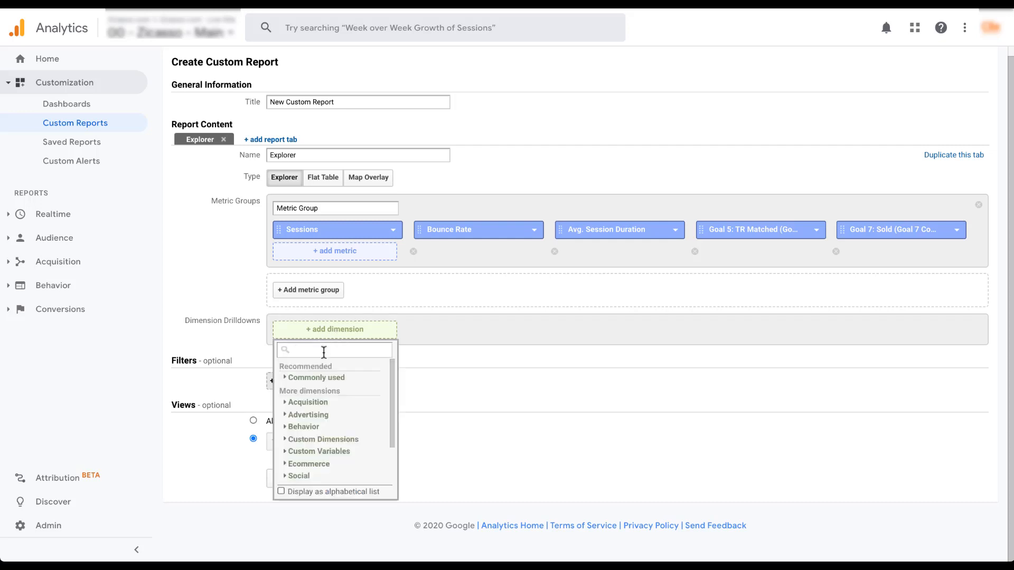
type("camp")
left_click(333, 391)
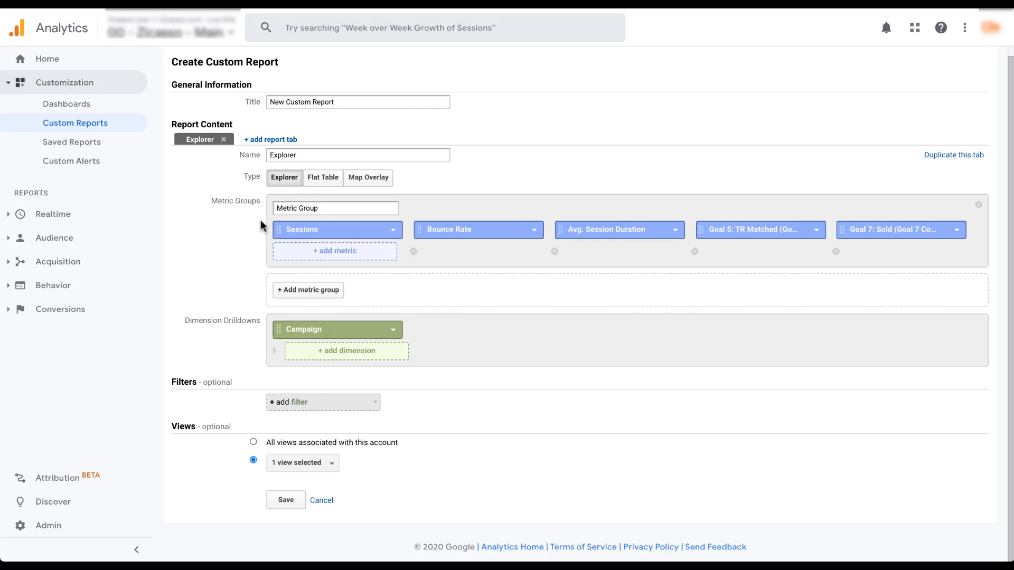
left_click(359, 358)
type("dev")
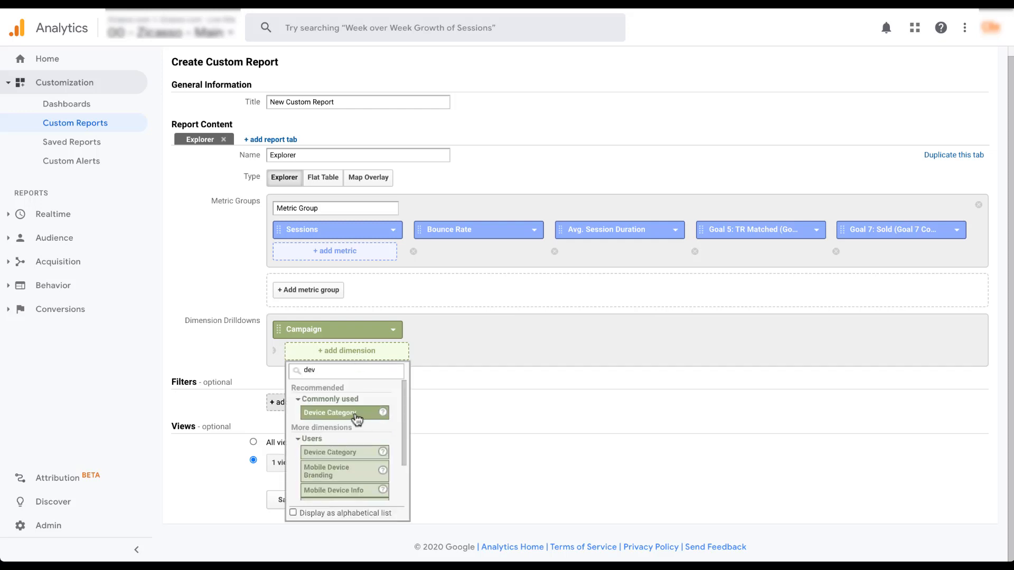
left_click(356, 415)
left_click(365, 378)
type("month")
left_click(338, 459)
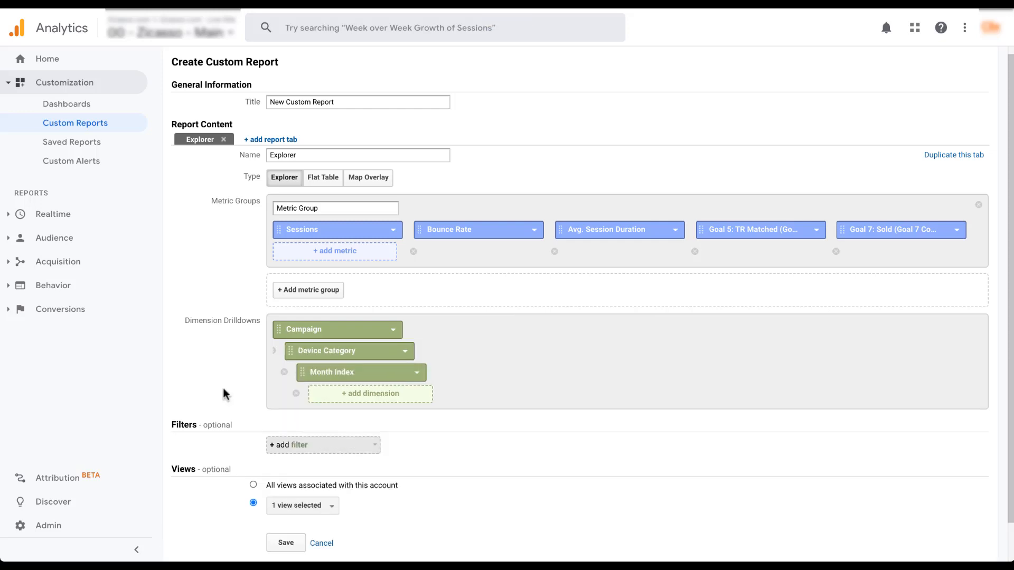
Step: Add a filter that includes only traffic whose Source / Medium exactly matches google / cpc
scroll(223, 388, "down", 2)
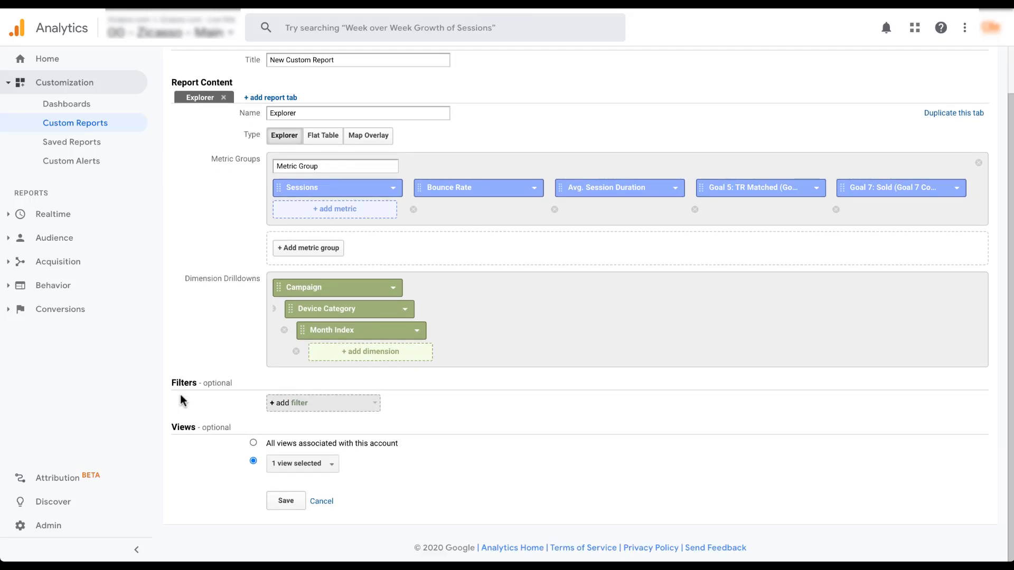
left_click(301, 406)
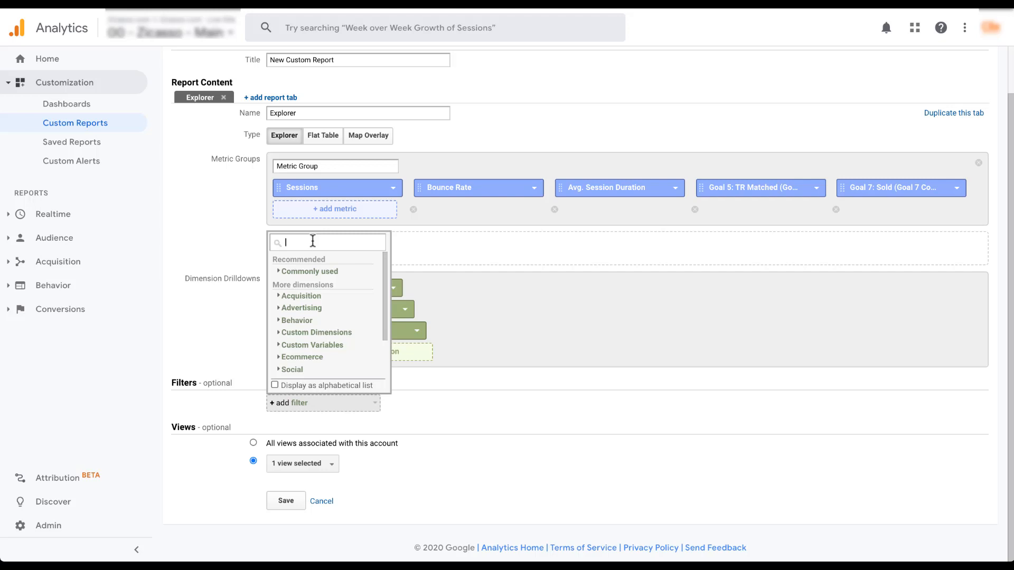
type("source")
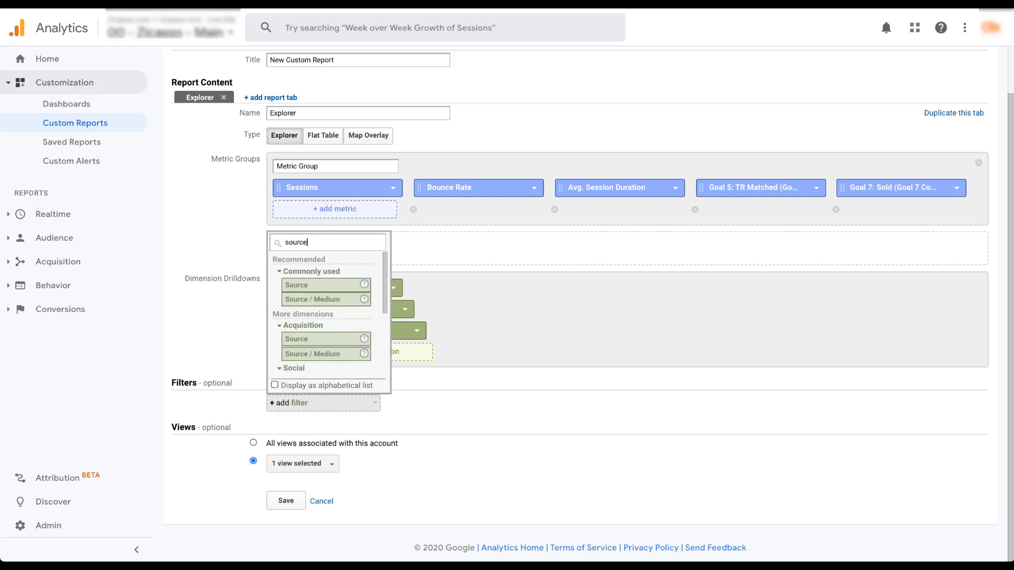
left_click(346, 299)
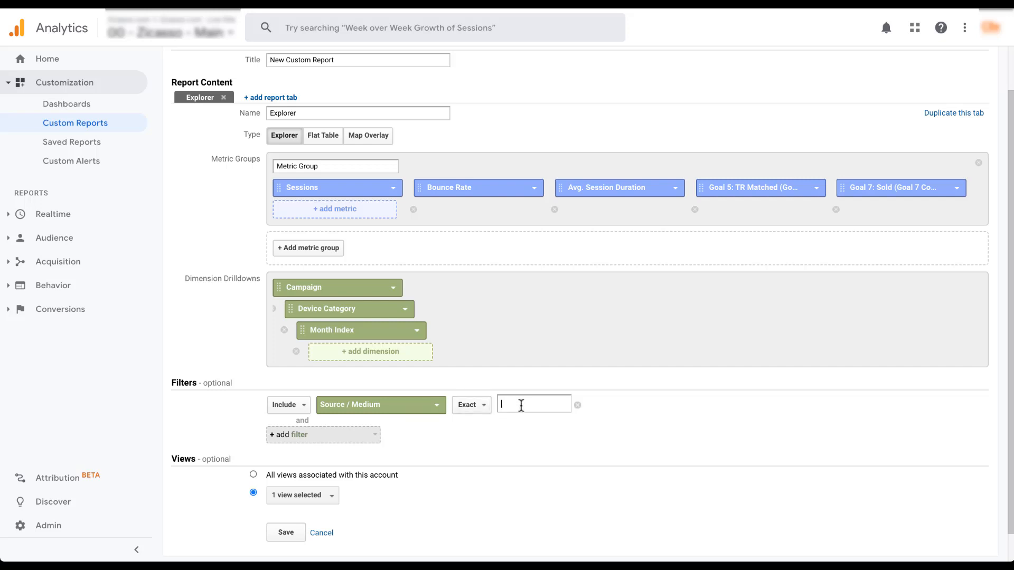
type("google")
left_click(565, 441)
Step: Examine the filter's include and exclude options and the dimensions offered for another filter, including the Time and Advertising categories
left_click(306, 410)
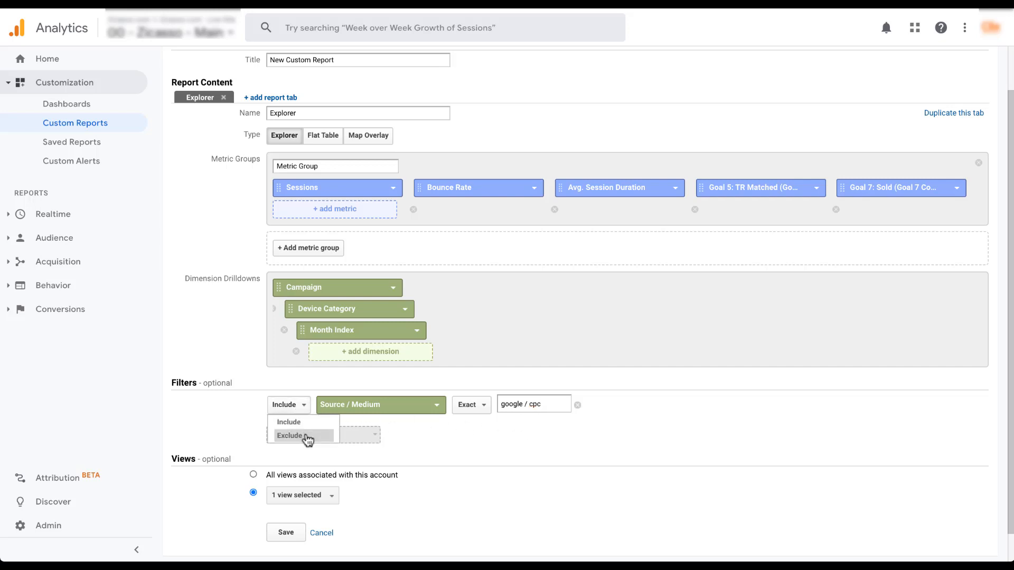
left_click(360, 443)
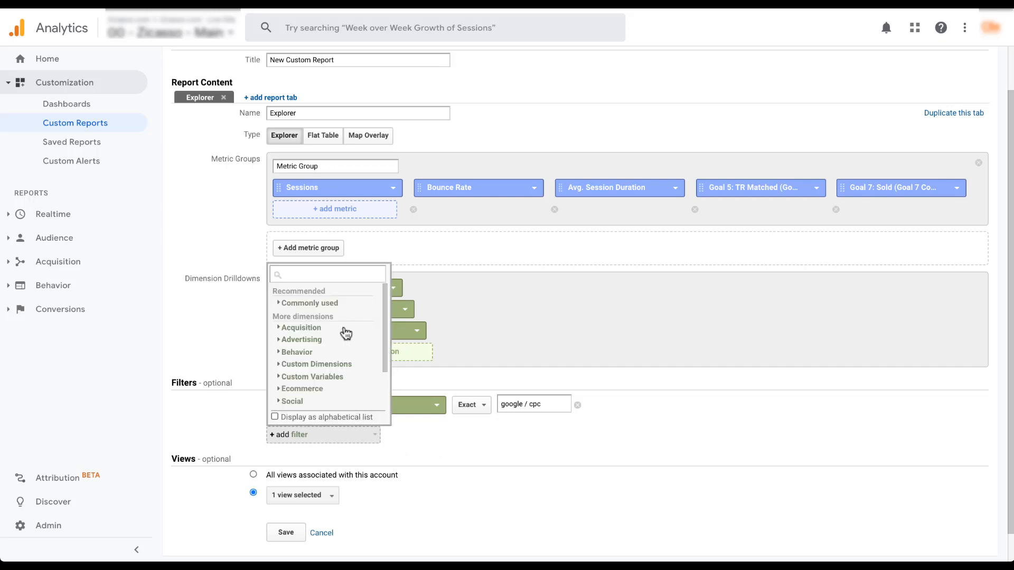
scroll(346, 333, "down", 2)
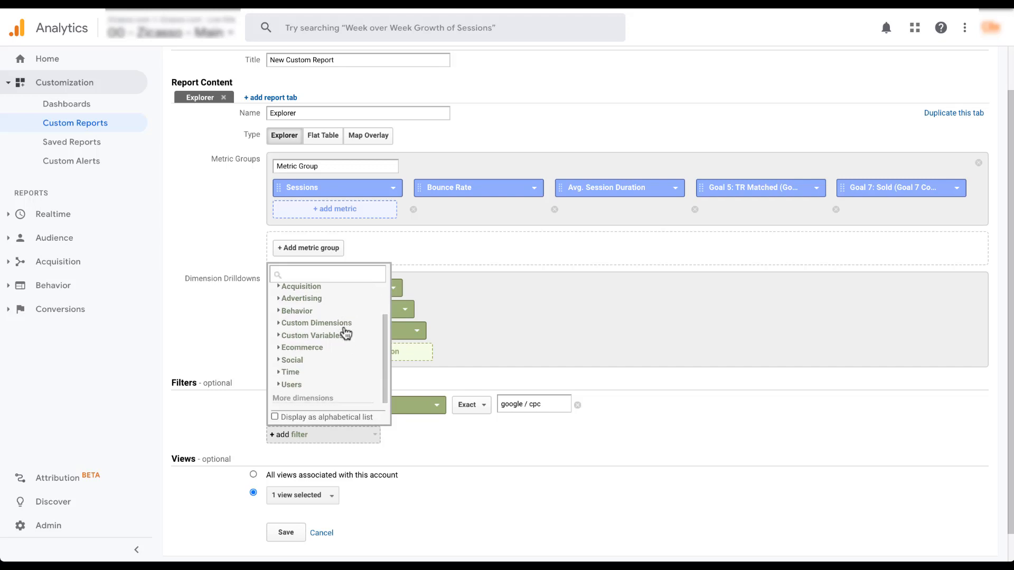
scroll(346, 334, "up", 2)
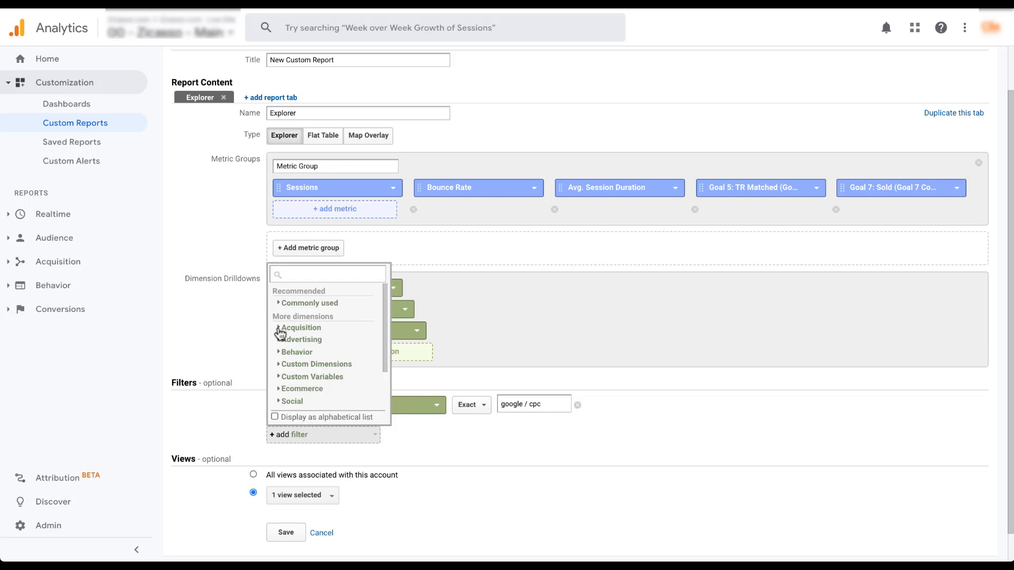
scroll(292, 377, "down", 2)
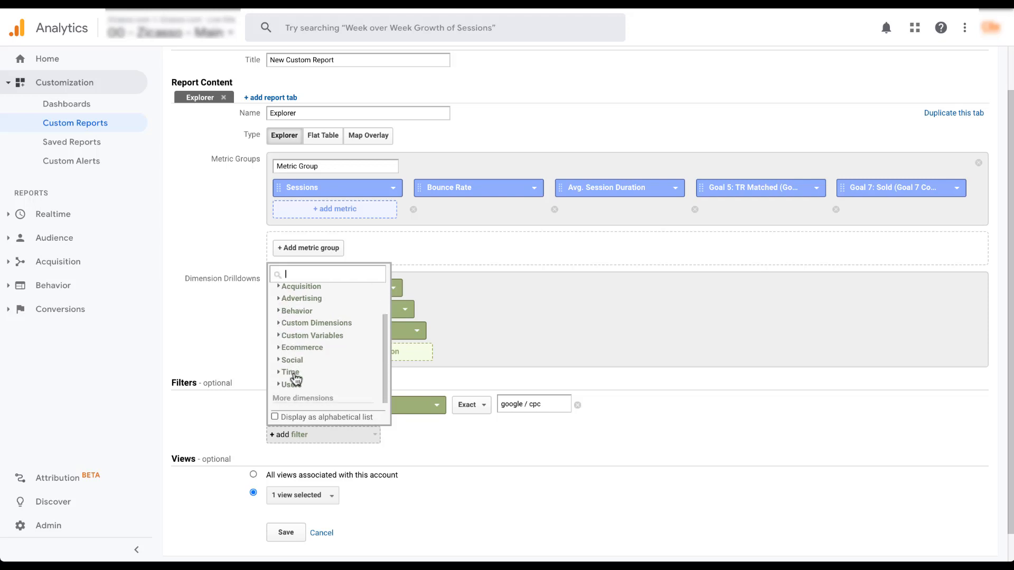
left_click(293, 372)
scroll(328, 347, "down", 2)
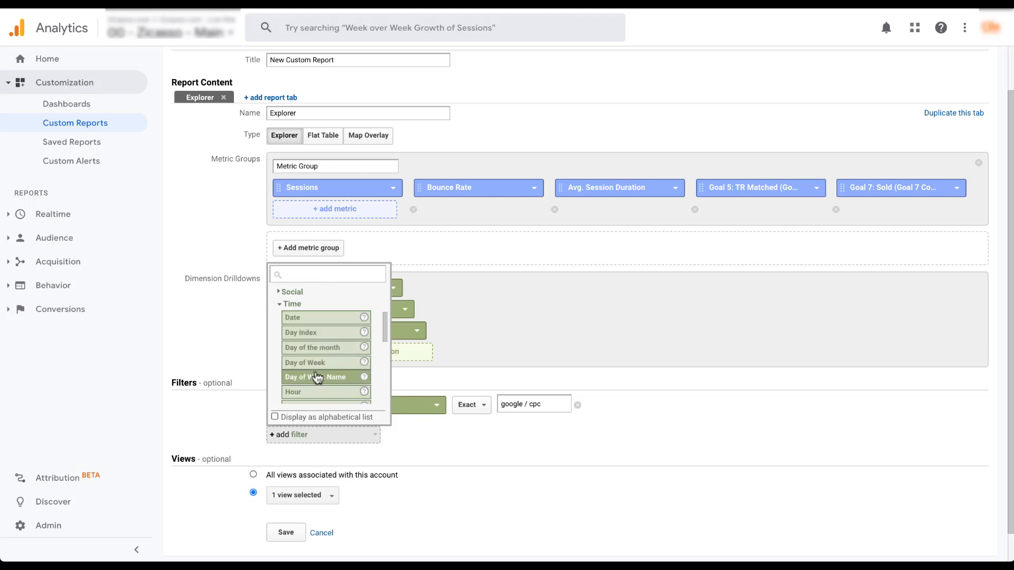
left_click(280, 305)
left_click(278, 299)
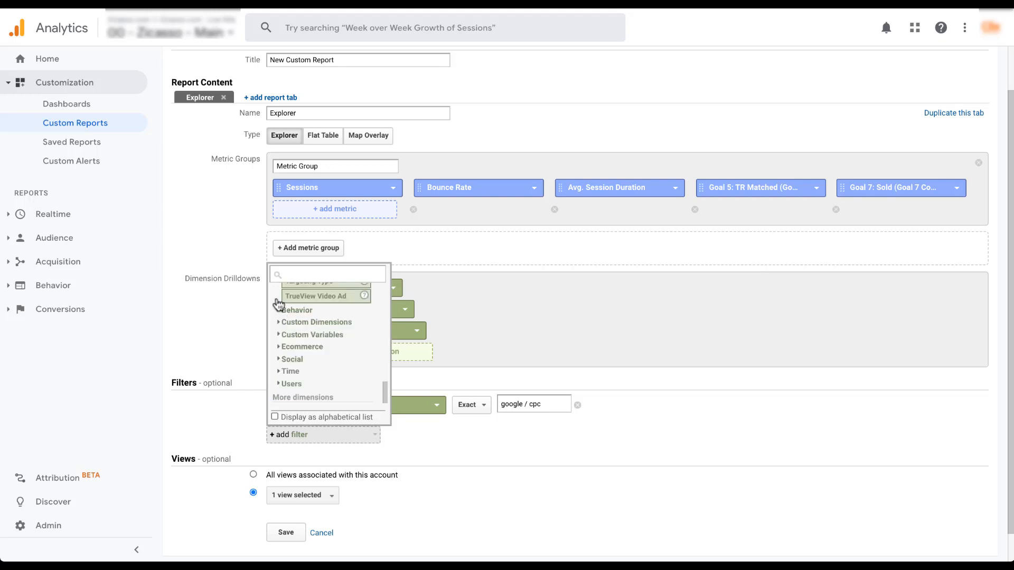
scroll(285, 309, "up", 6)
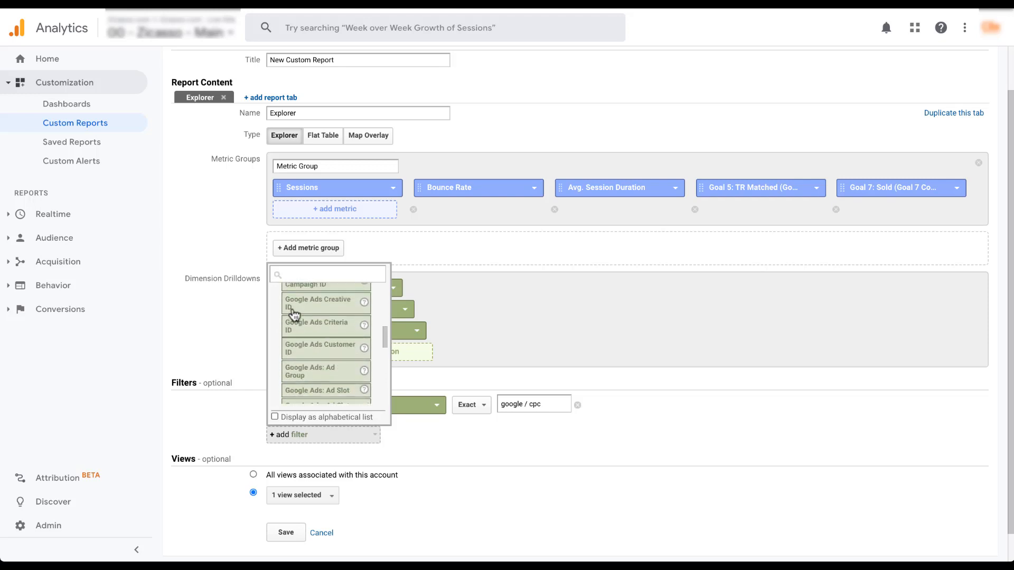
scroll(294, 315, "up", 5)
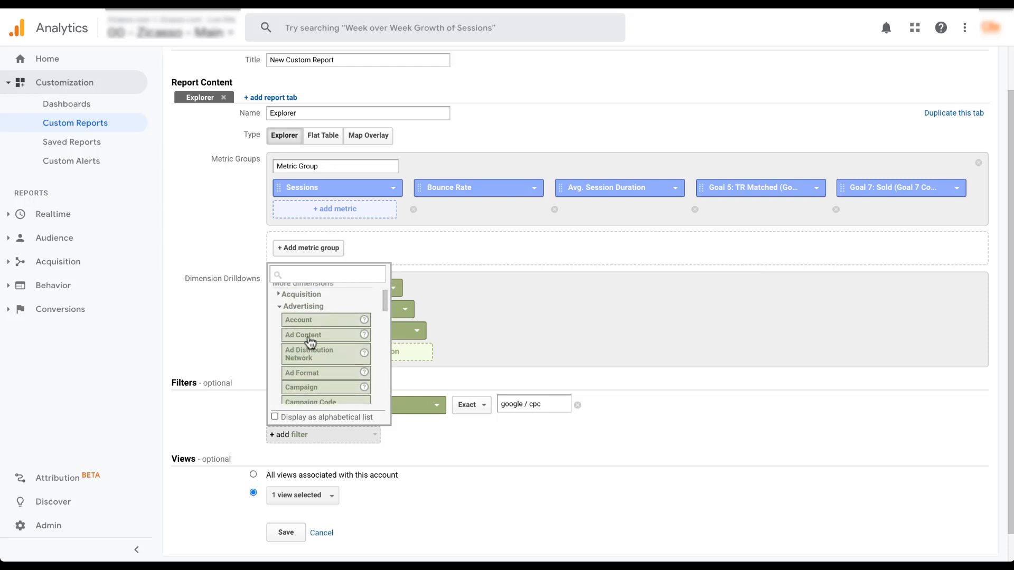
left_click(280, 308)
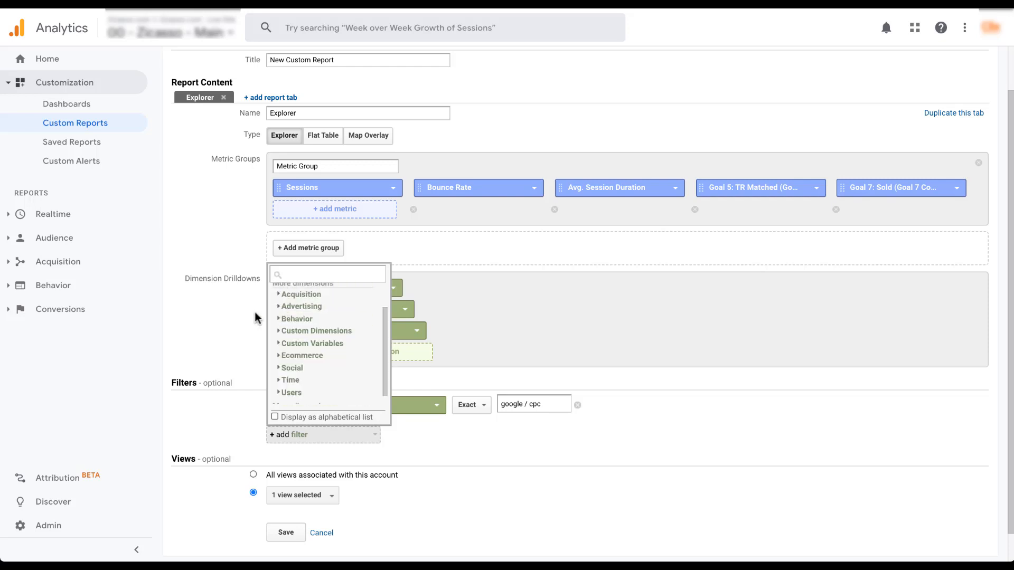
left_click(229, 318)
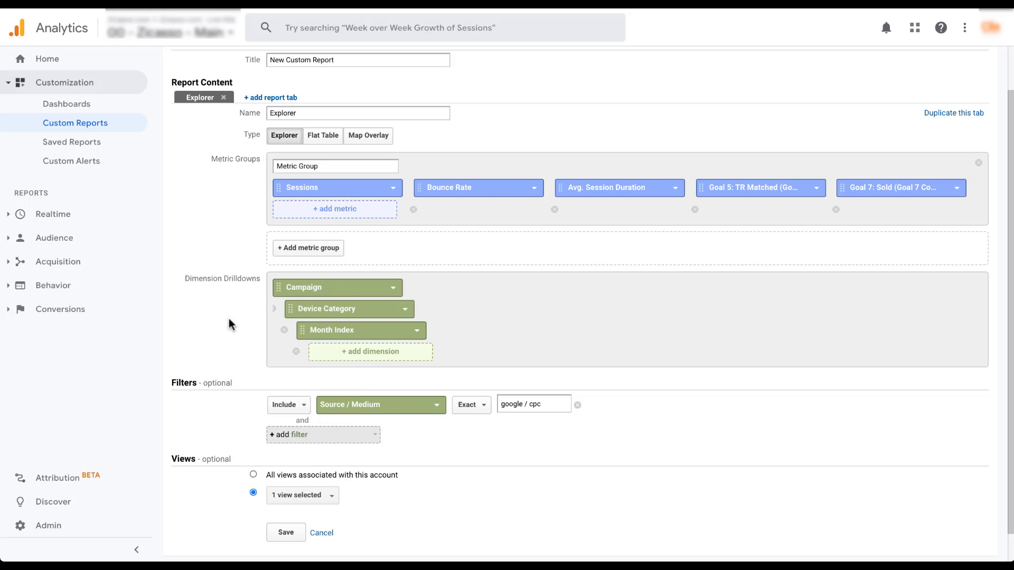
Step: Look at the report's view options, both all views associated with the account and the list of individually selectable views
scroll(232, 344, "down", 1)
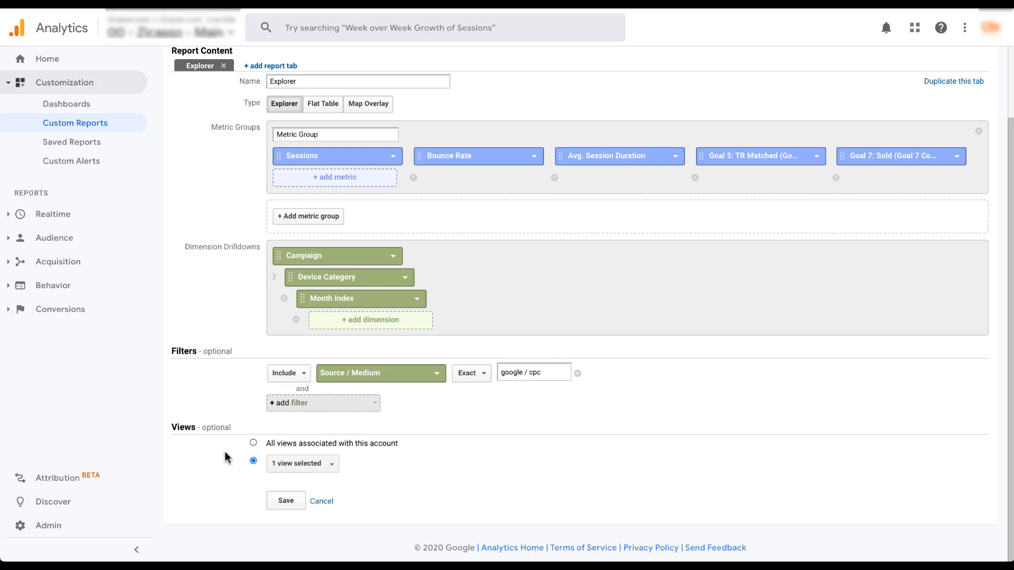
left_click(253, 443)
left_click(252, 461)
left_click(332, 465)
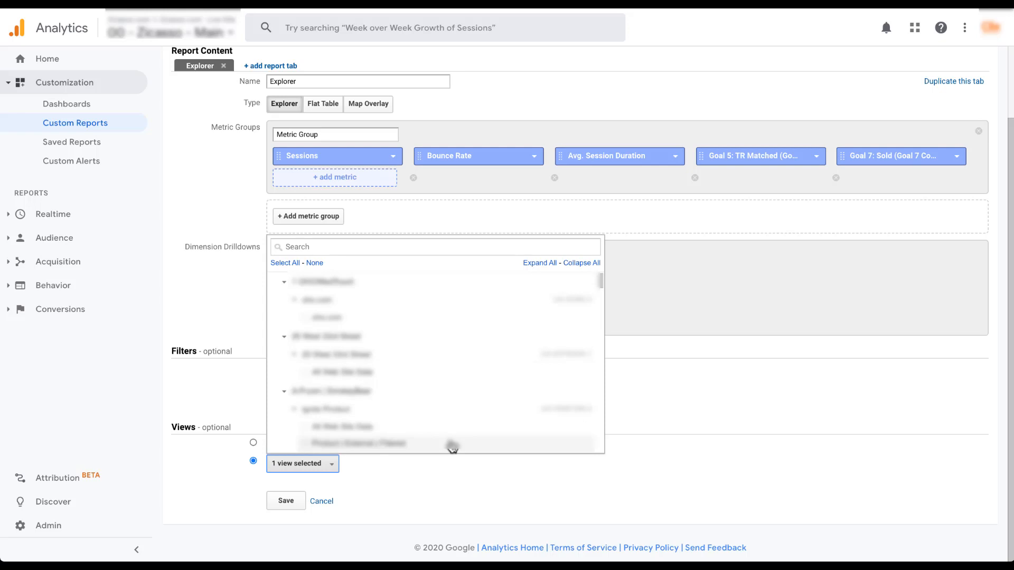
left_click(332, 468)
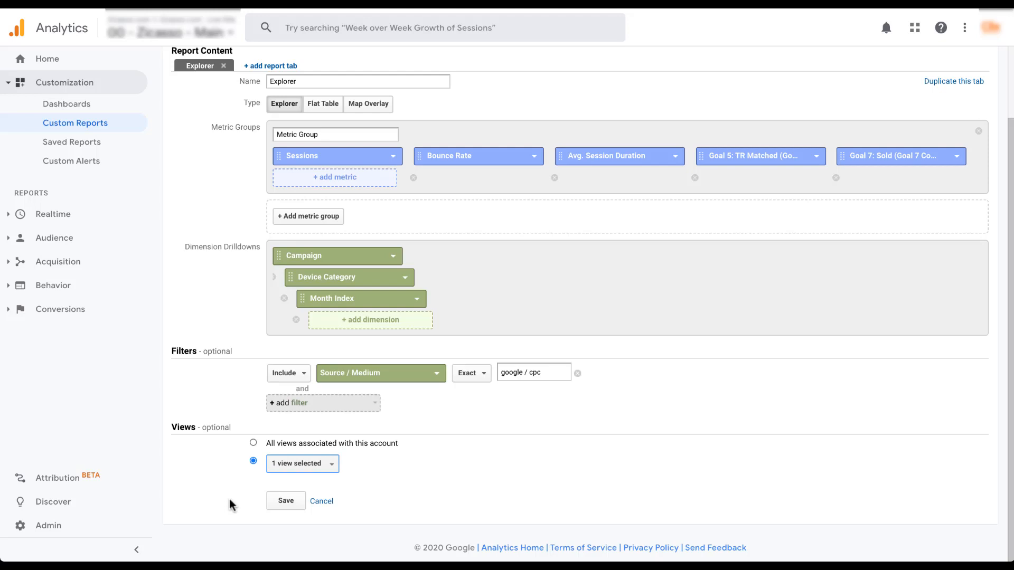
Step: Save the custom report and drill down through the DSA - General campaign into its desktop device category
left_click(280, 502)
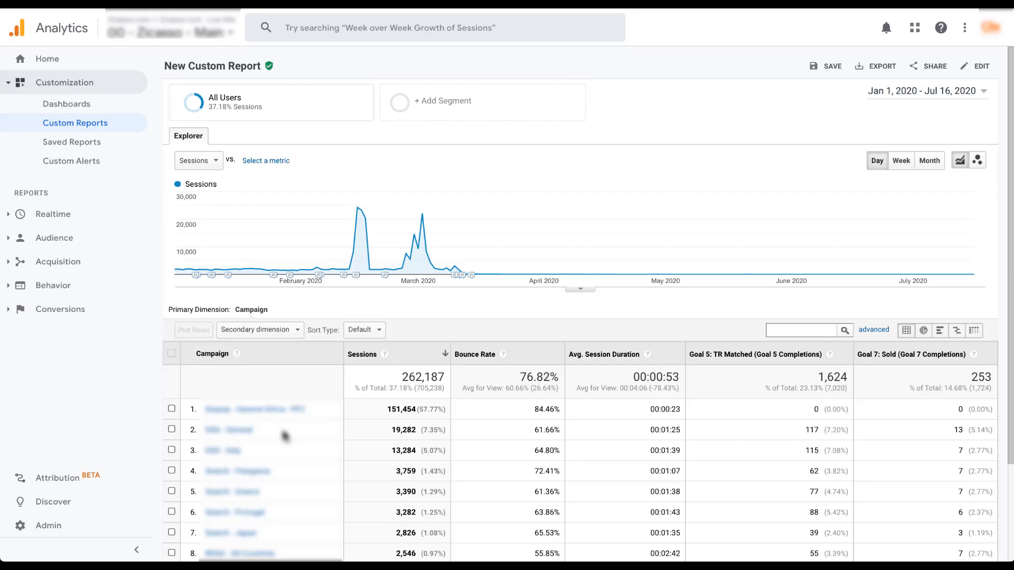
left_click(248, 430)
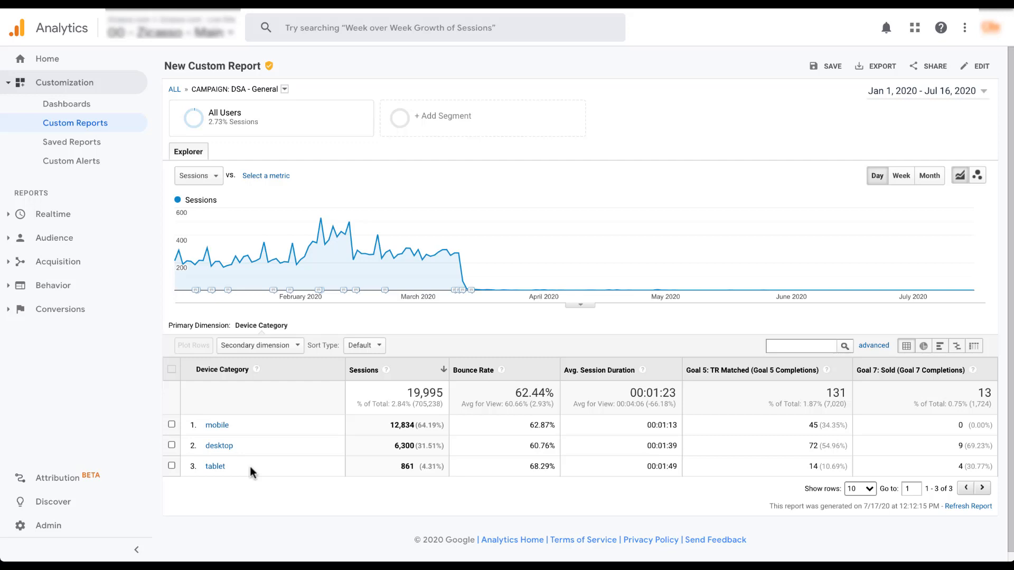
left_click(222, 447)
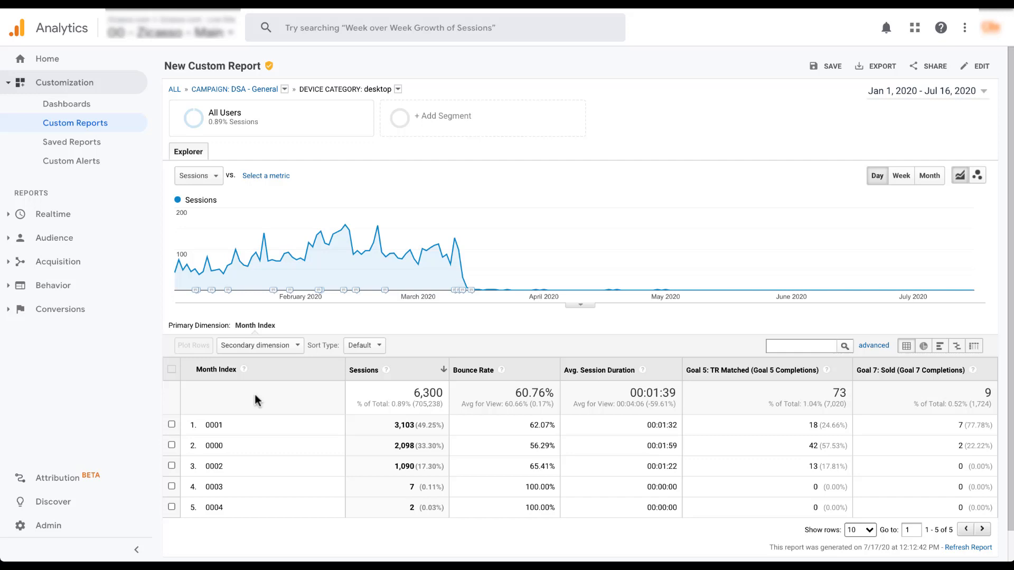
Step: Look at the Advertising dimensions offered as a secondary dimension for the Month Index table
left_click(296, 346)
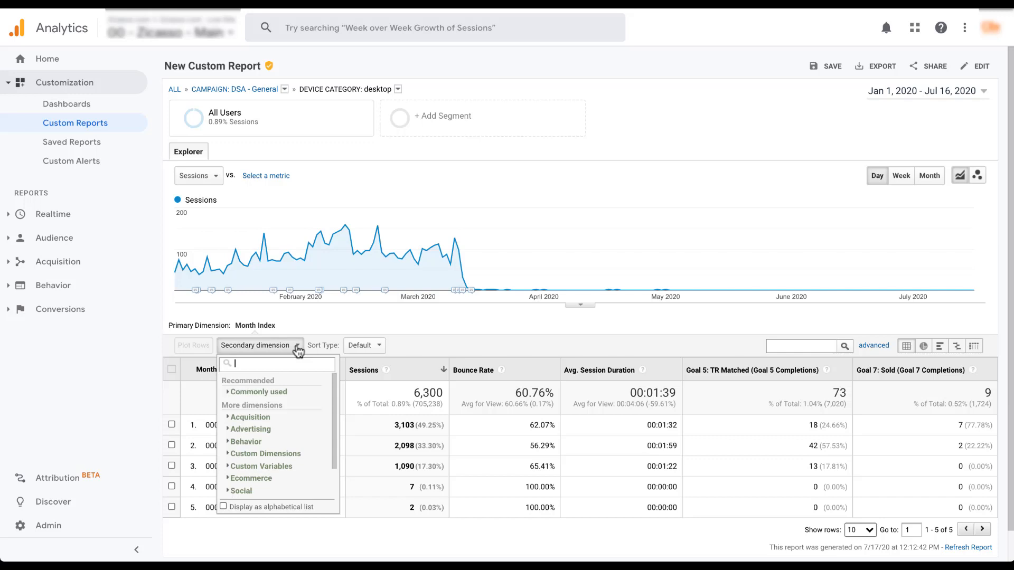
left_click(231, 431)
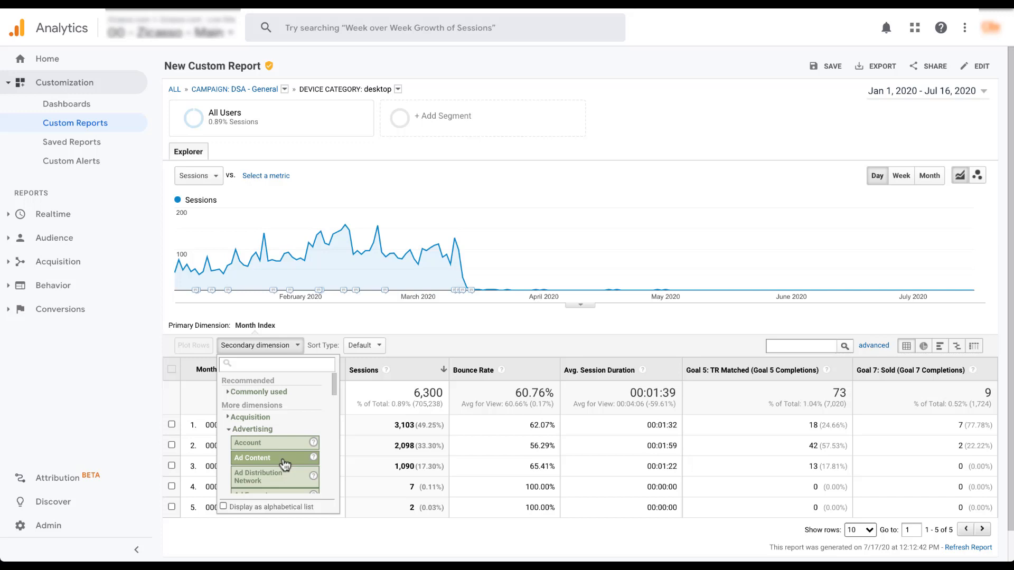
left_click(345, 321)
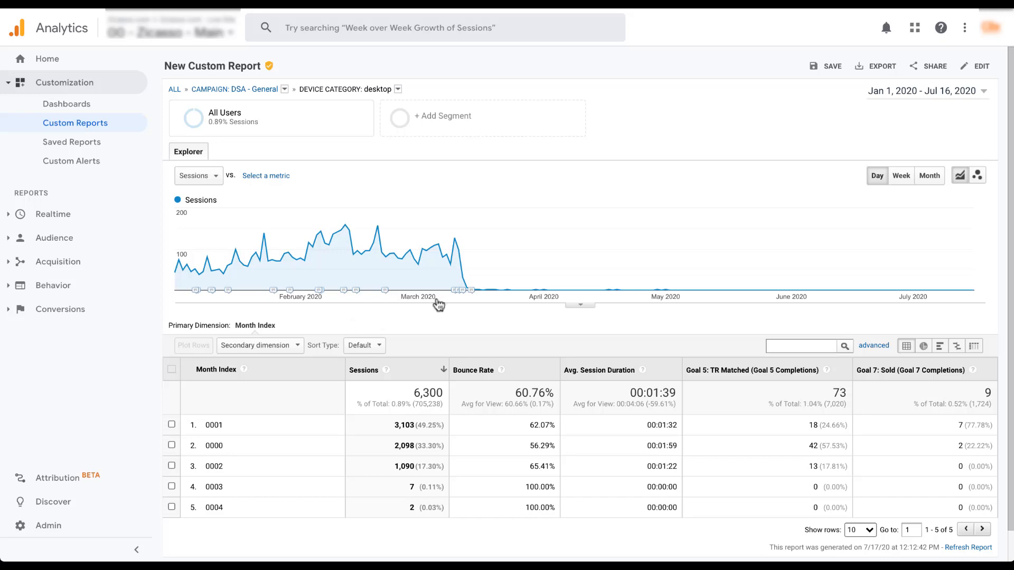
Step: Edit the custom report and add a report tab named Flat Table with the Flat Table type
left_click(981, 68)
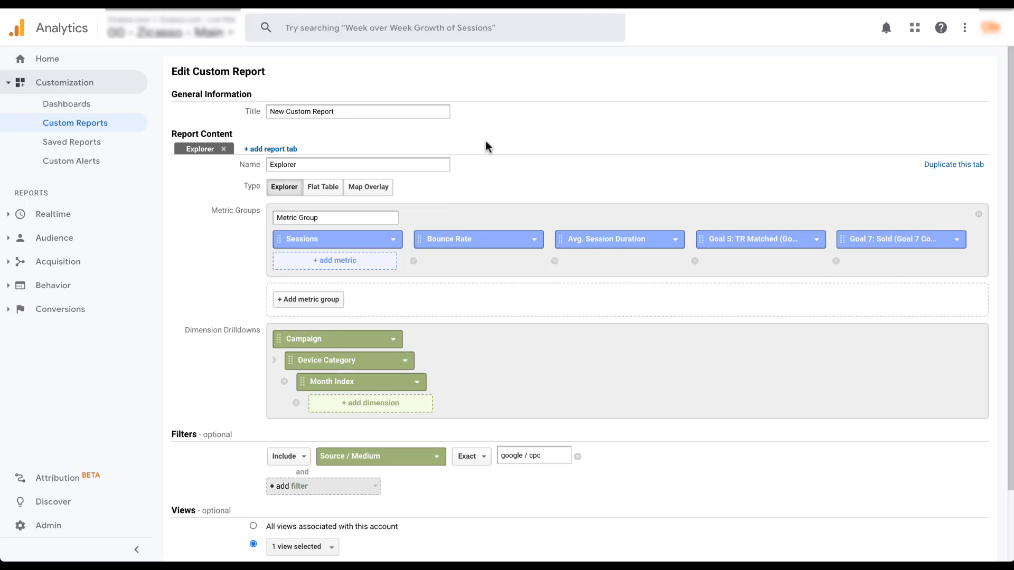
left_click(271, 149)
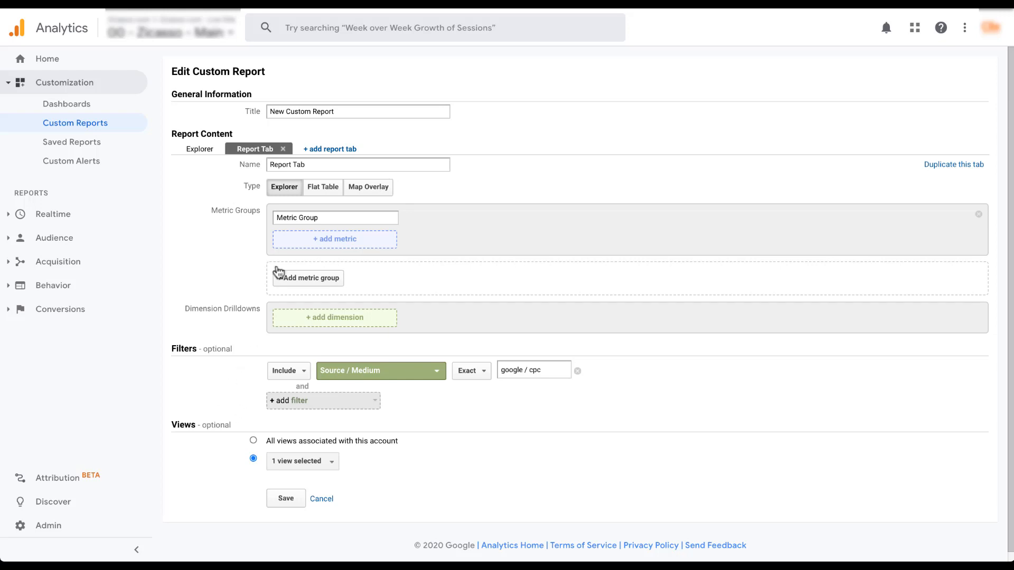
triple_click(312, 168)
type("Flat Table")
left_click(309, 191)
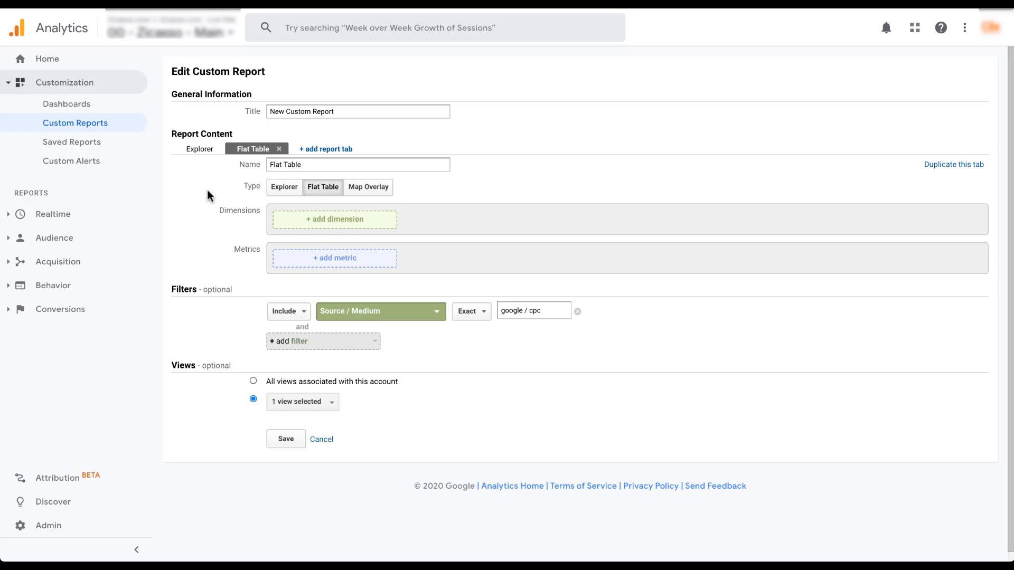
Step: Add Campaign, Device Category and Month Index as the Flat Table tab's dimensions
left_click(339, 222)
type("camp")
left_click(308, 278)
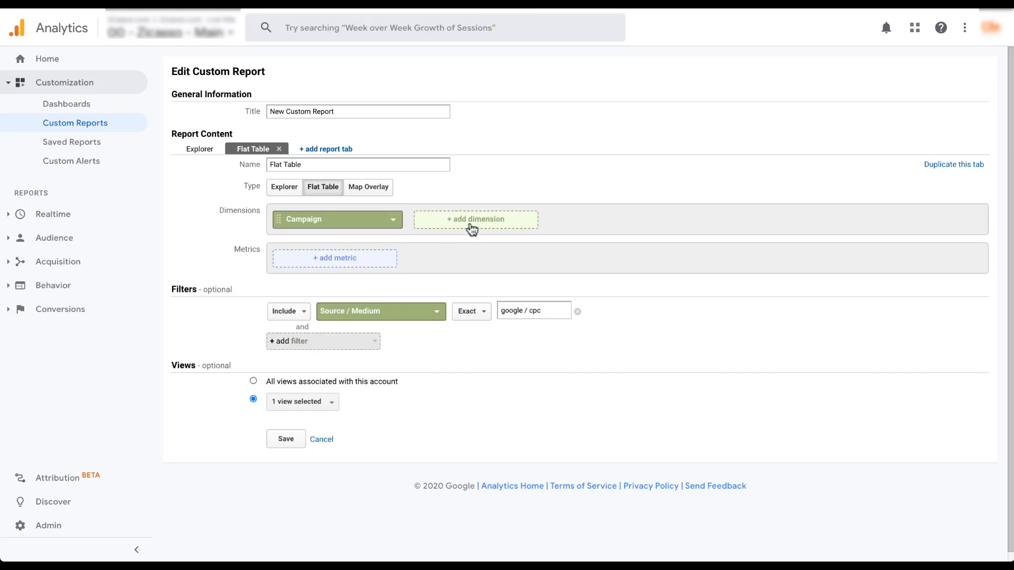
left_click(471, 229)
type("devi")
left_click(464, 280)
left_click(617, 219)
type("month")
left_click(621, 295)
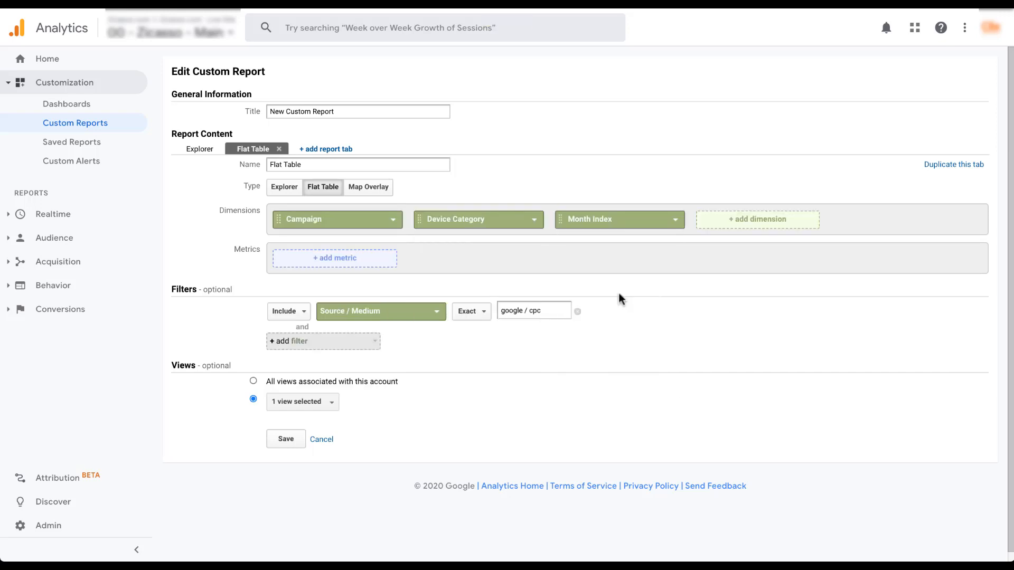
Step: Add Clicks, Users and Bounce Rate as the Flat Table tab's metrics
left_click(334, 266)
type("click")
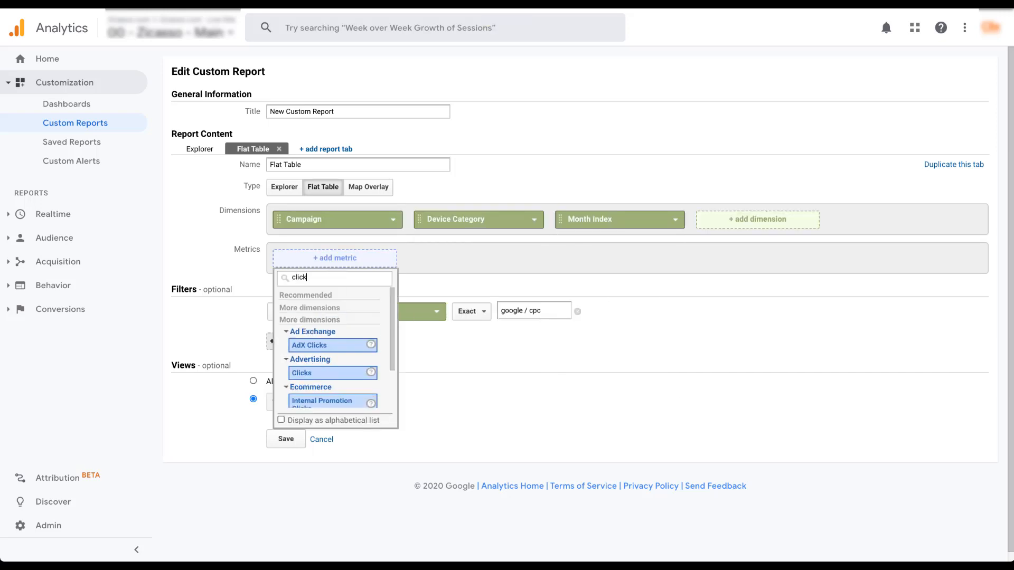
left_click(331, 373)
left_click(450, 270)
type("user")
left_click(458, 345)
left_click(616, 268)
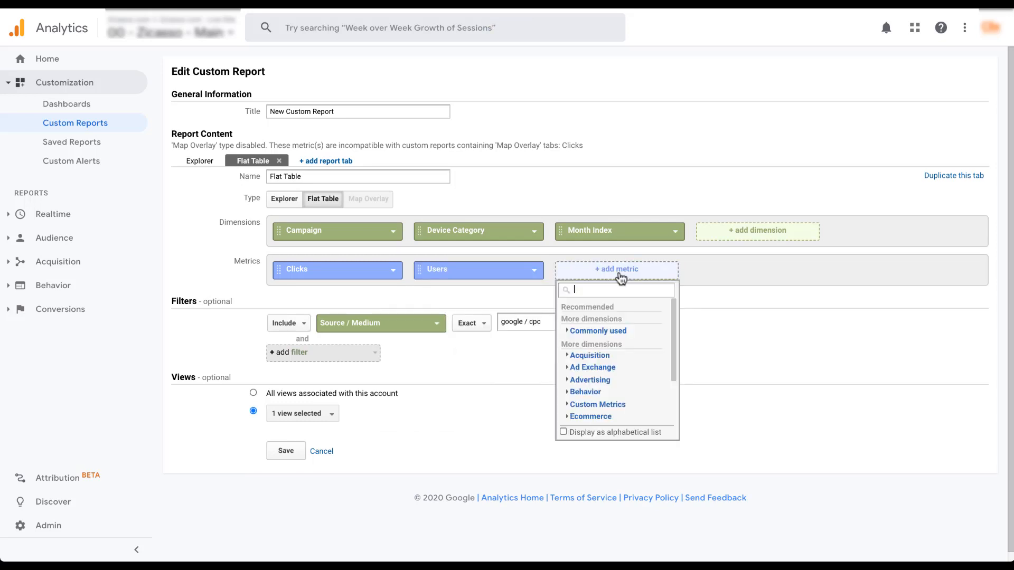
type("bounce")
left_click(611, 344)
Step: Add the Goal 5: TR Matched and Goal 7: Sold completions metrics to the Flat Table tab and save the report
left_click(757, 269)
type("goal 5 c")
left_click(754, 372)
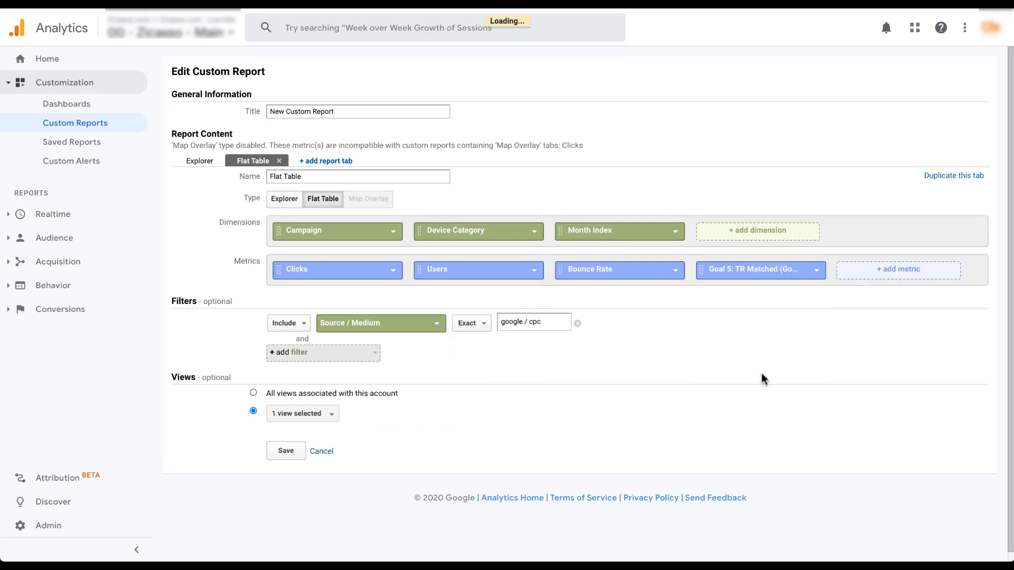
left_click(899, 271)
type("goal 7 com")
left_click(887, 360)
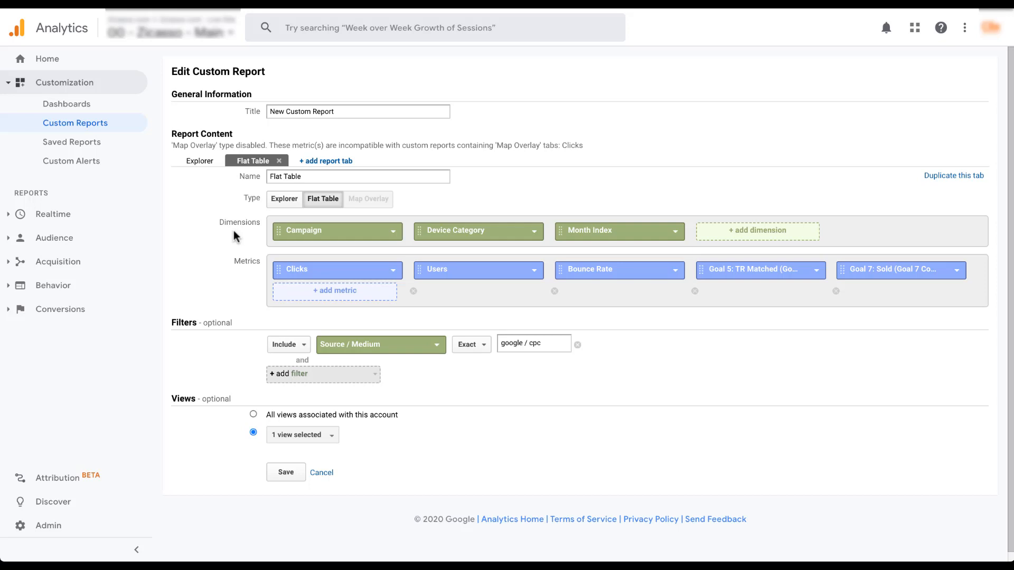
left_click(289, 475)
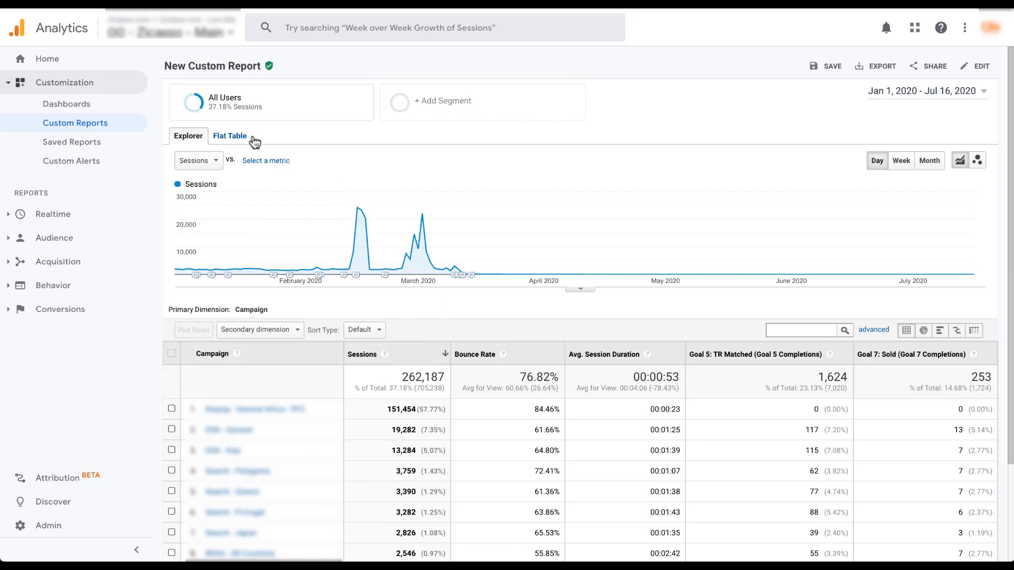
Step: Apply an advanced filter to the report's Flat Table that includes only the DSA - General campaign
left_click(235, 136)
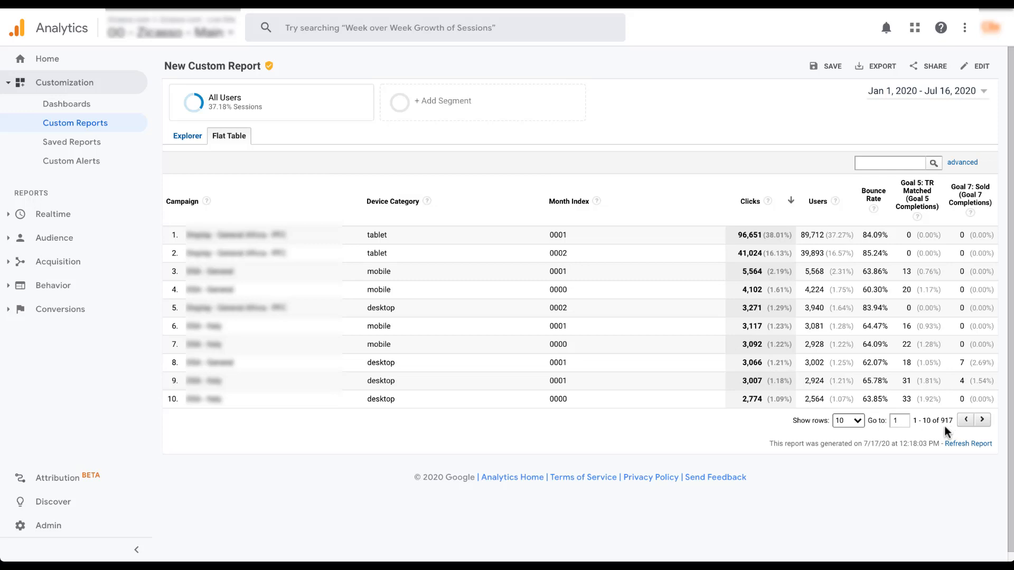
left_click(962, 163)
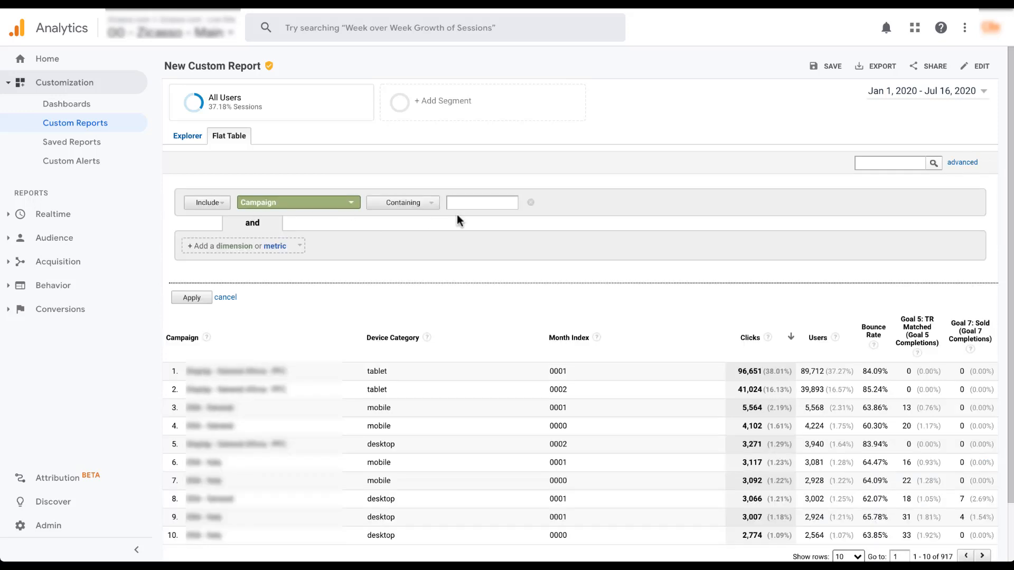
left_click(403, 203)
left_click(401, 224)
left_click(476, 202)
type("DSA - General")
left_click(190, 298)
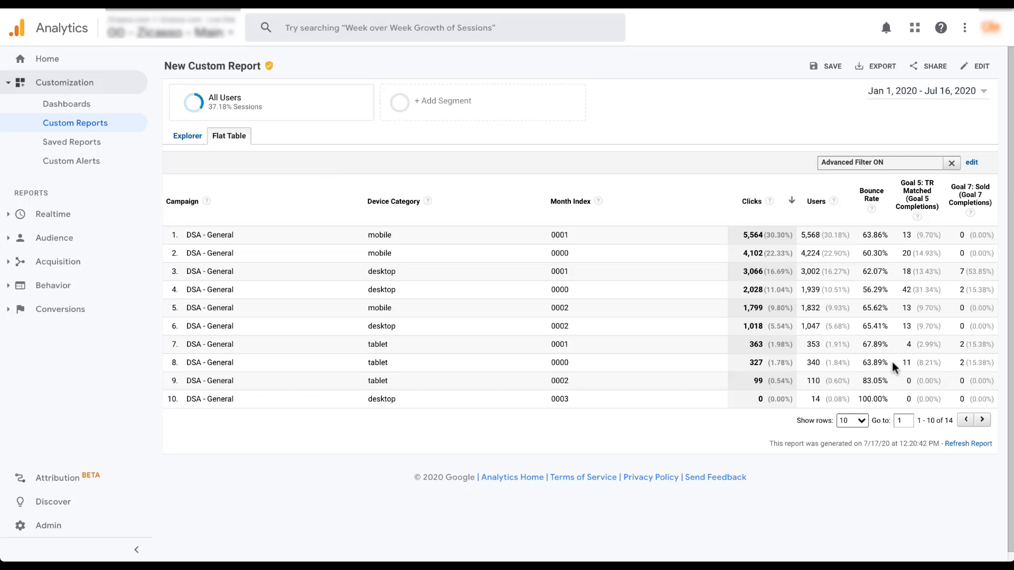
Step: Show 25 rows in the flat table and sort it by Device Category in descending order
left_click(861, 421)
left_click(861, 428)
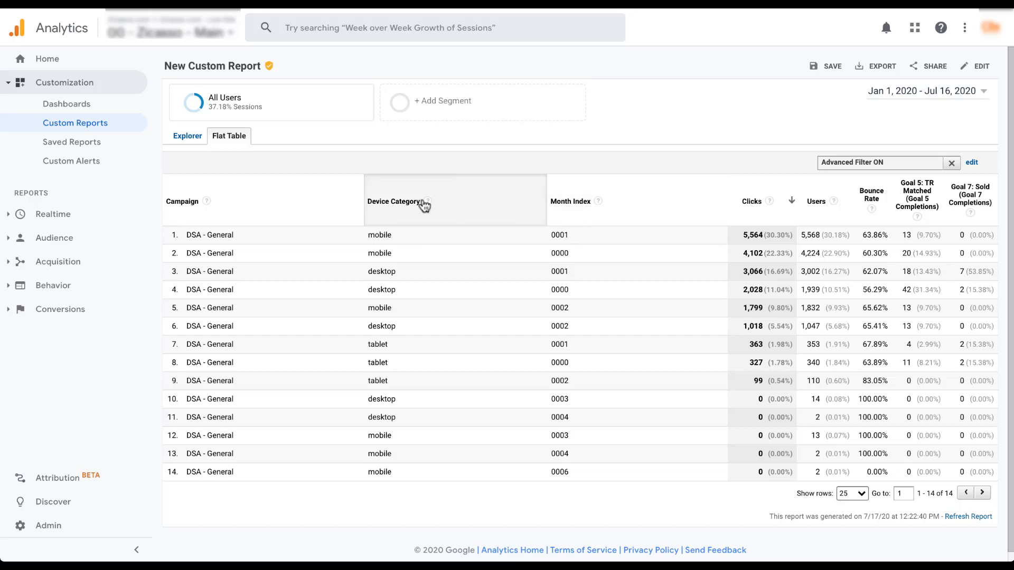
left_click(397, 204)
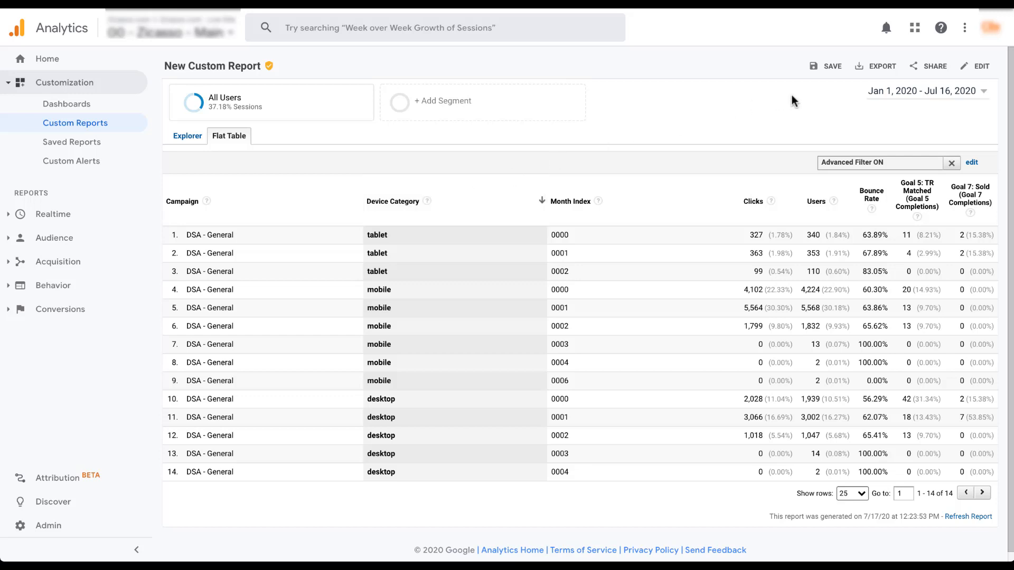
Step: Look at the file formats available for exporting the report
left_click(905, 65)
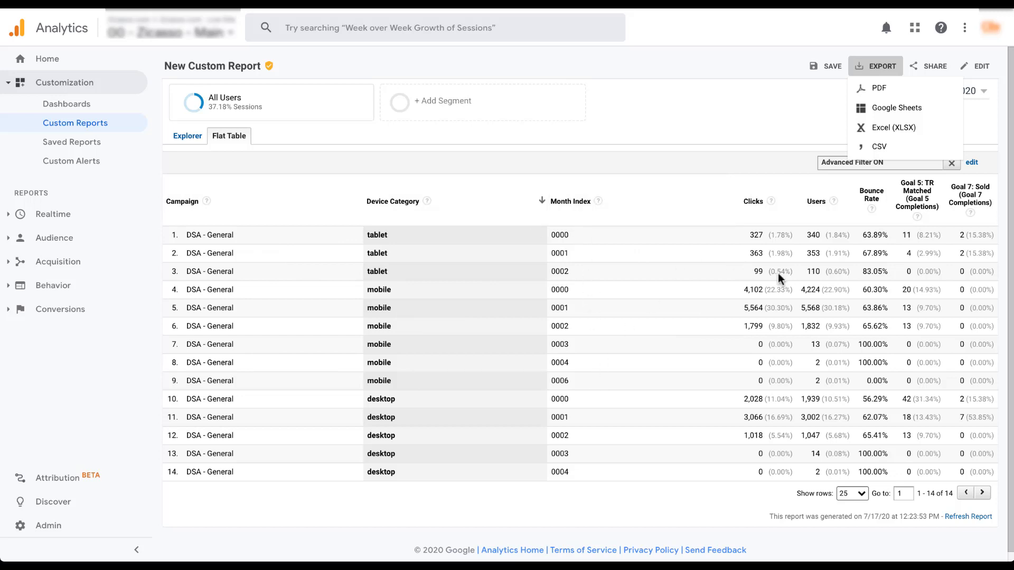
left_click(731, 122)
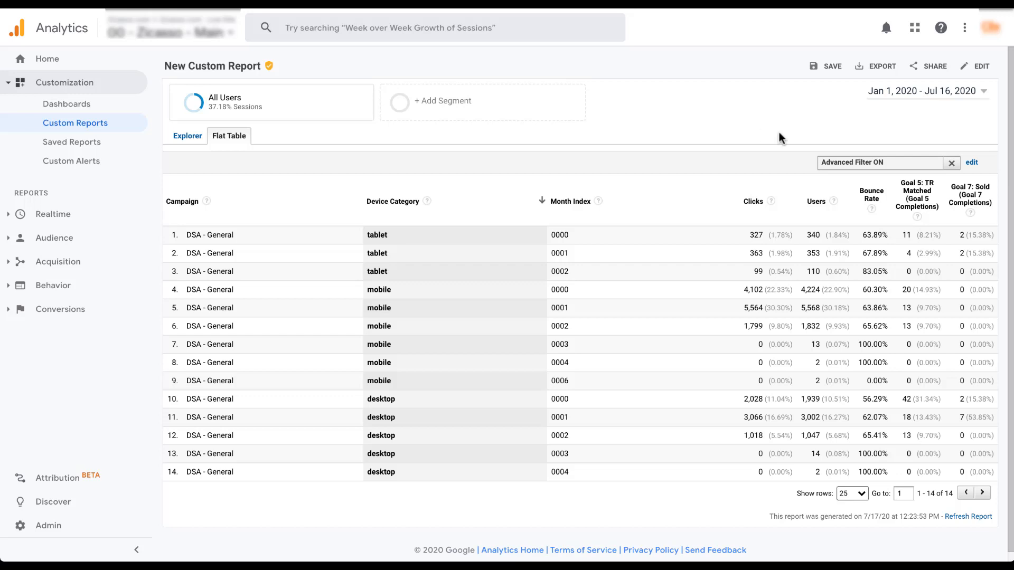
Step: Edit the custom report again and add another report tab named Map Overlay
left_click(977, 67)
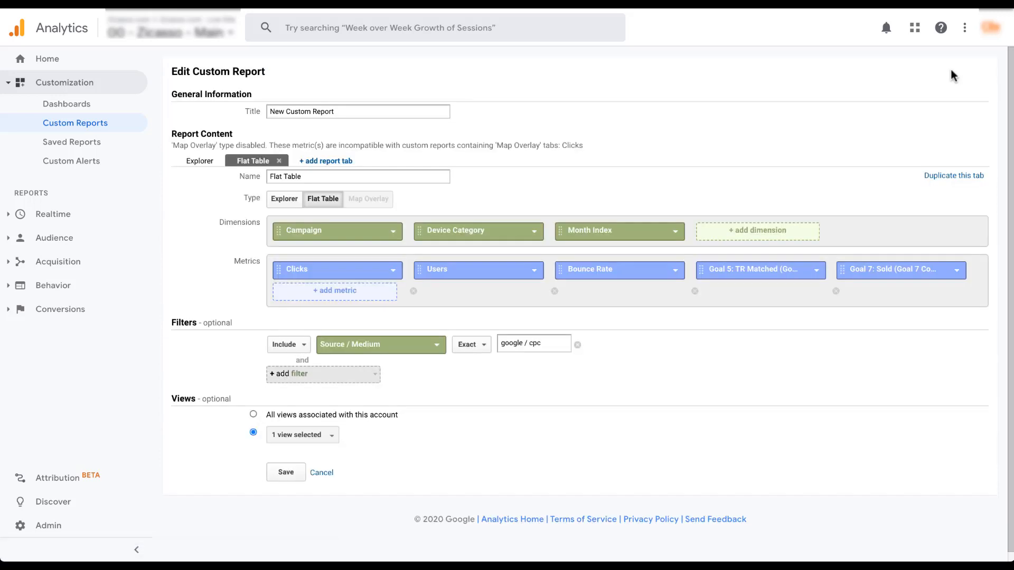
left_click(333, 161)
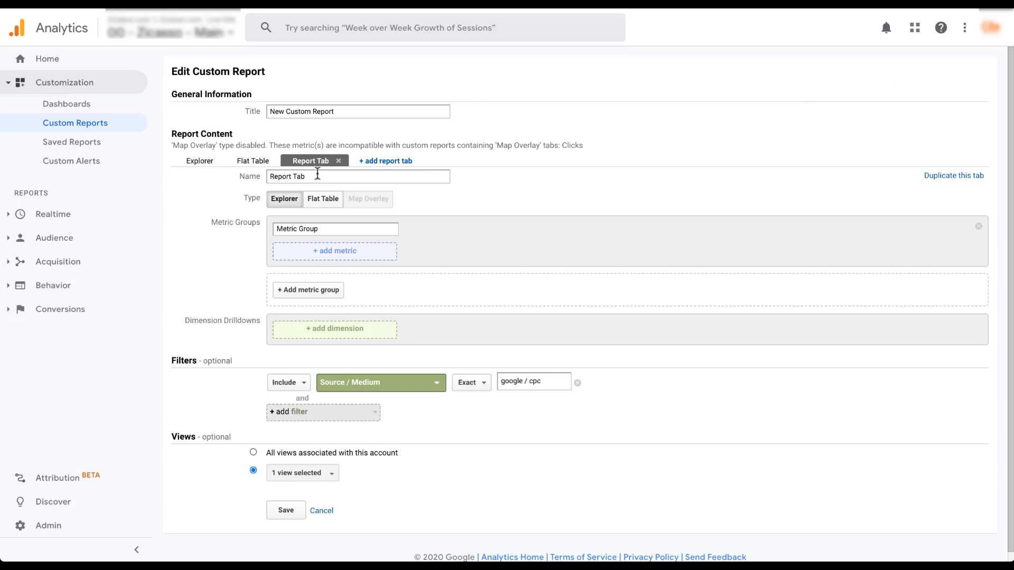
triple_click(317, 177)
type("Map Overlay")
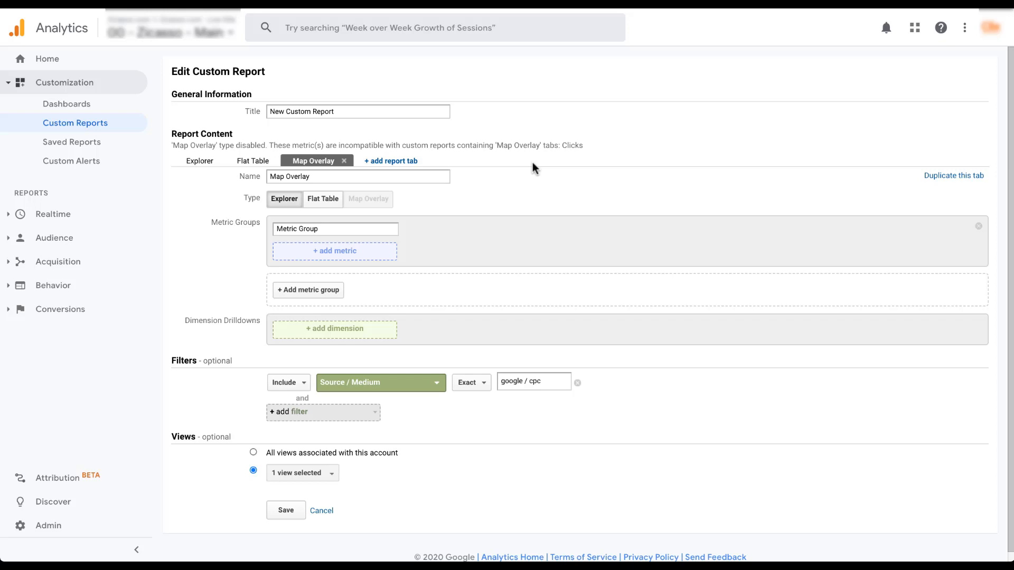
Step: Remove the separate Users metric from the Flat Table tab and replace its Clicks metric with Users
left_click(246, 164)
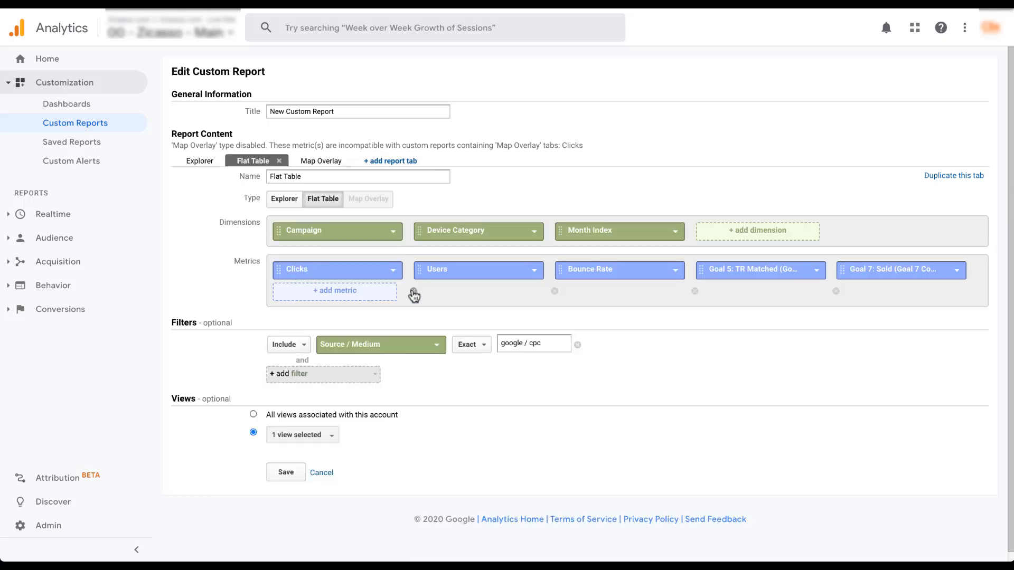
left_click(413, 291)
left_click(392, 274)
type("u")
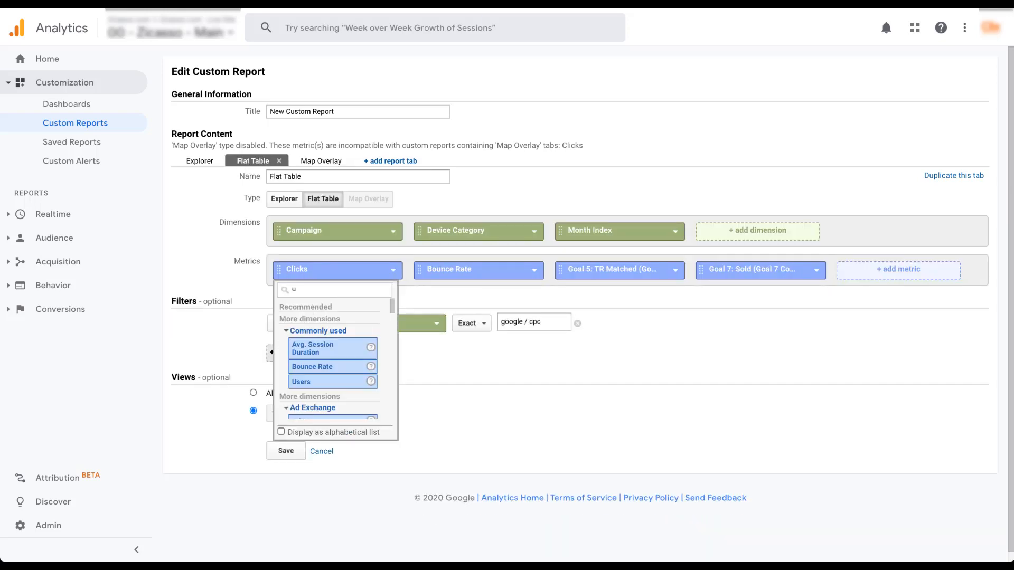
left_click(315, 383)
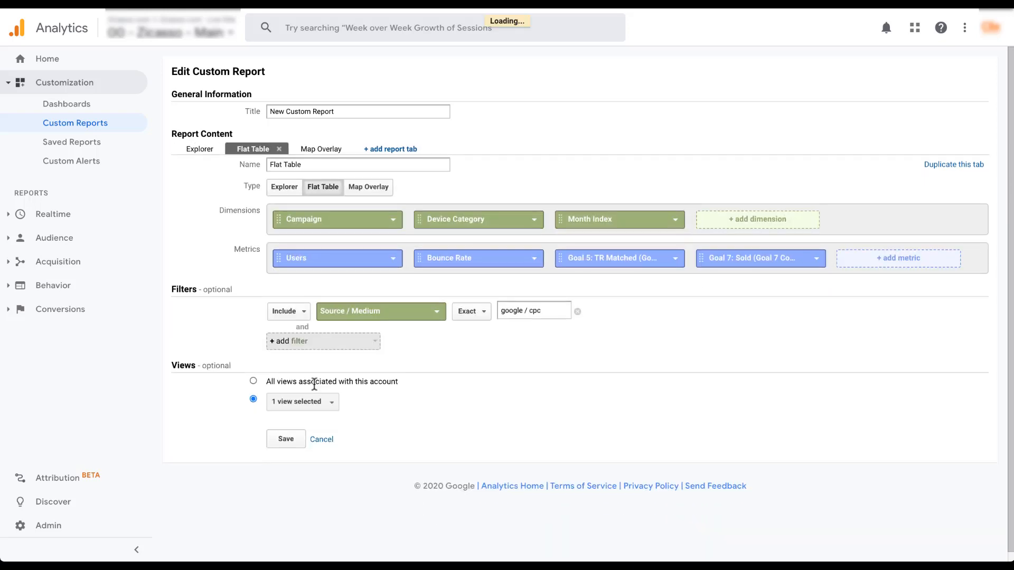
Step: Set the type of the Map Overlay report tab to Map Overlay
left_click(319, 153)
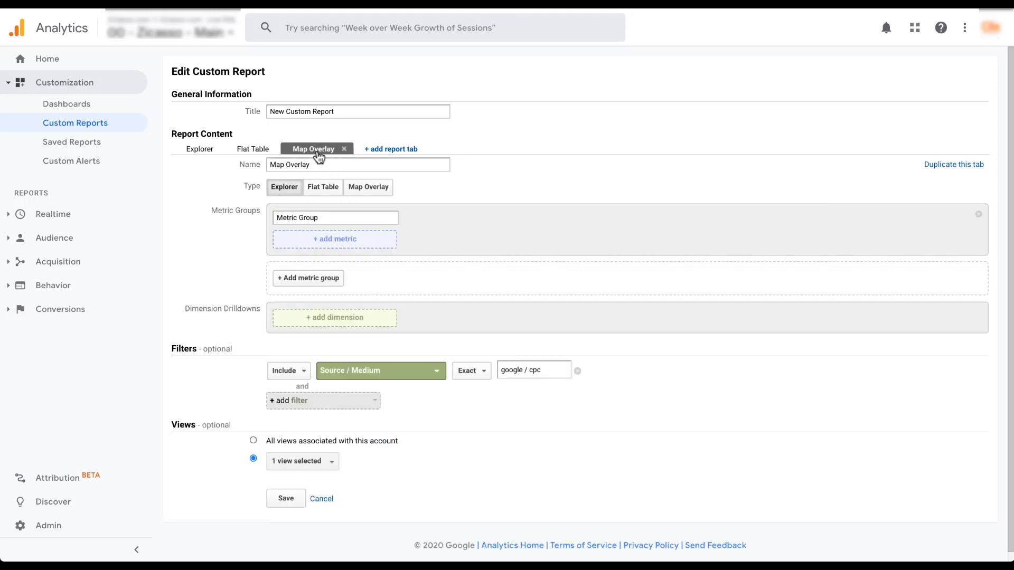
left_click(367, 190)
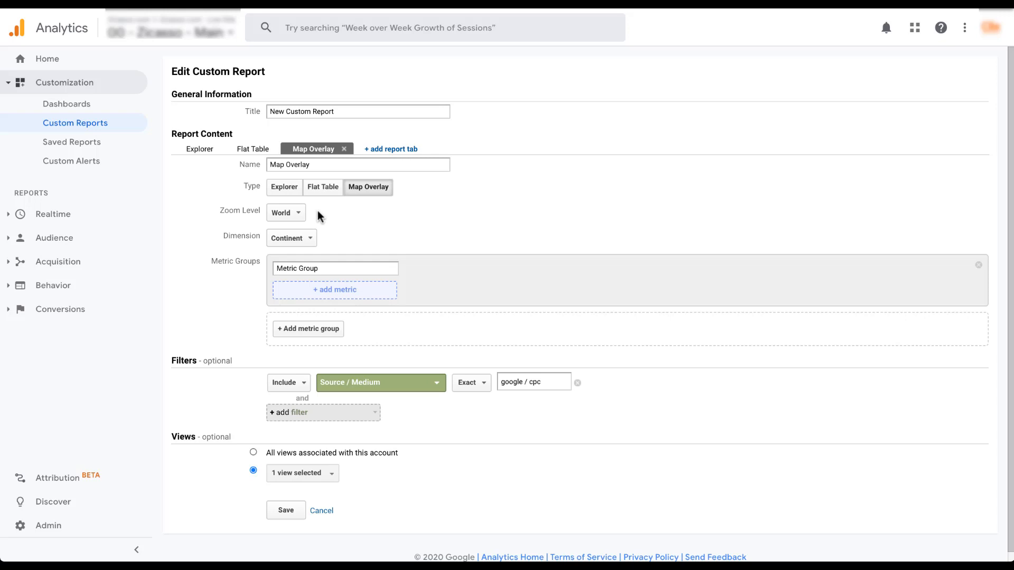
Step: Look at the zoom level and dimension options offered for the Map Overlay tab
left_click(300, 214)
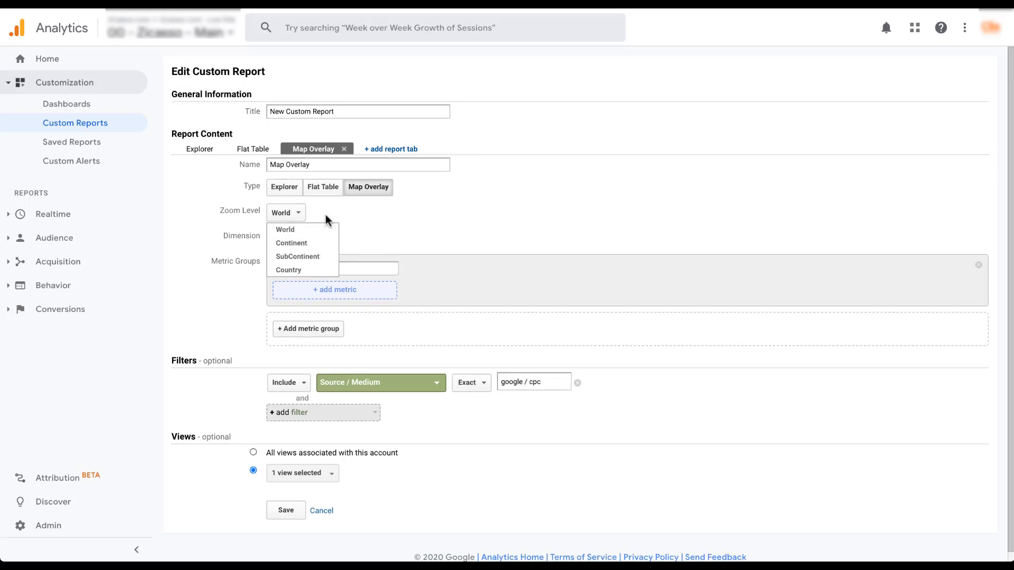
left_click(327, 213)
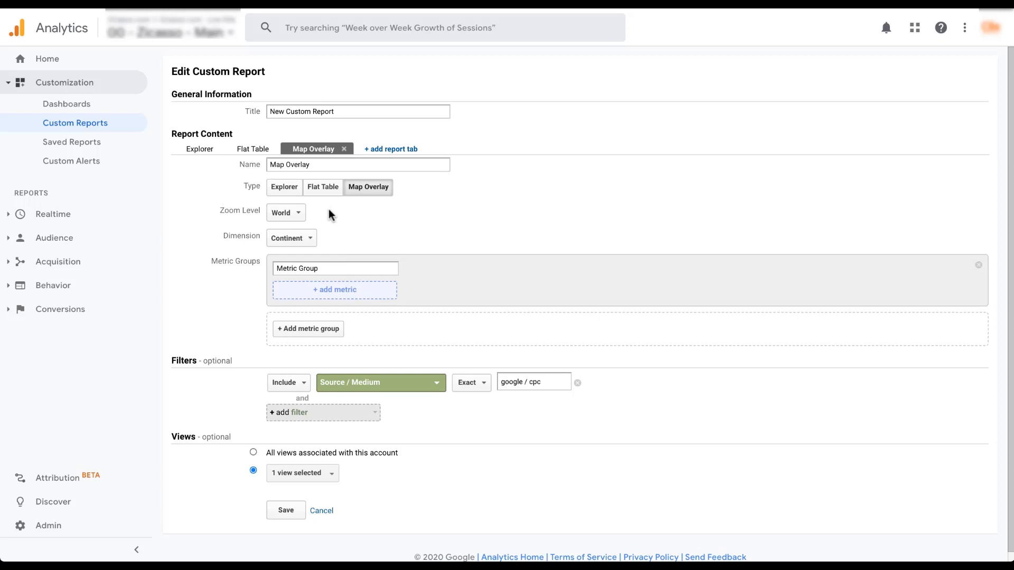
left_click(312, 239)
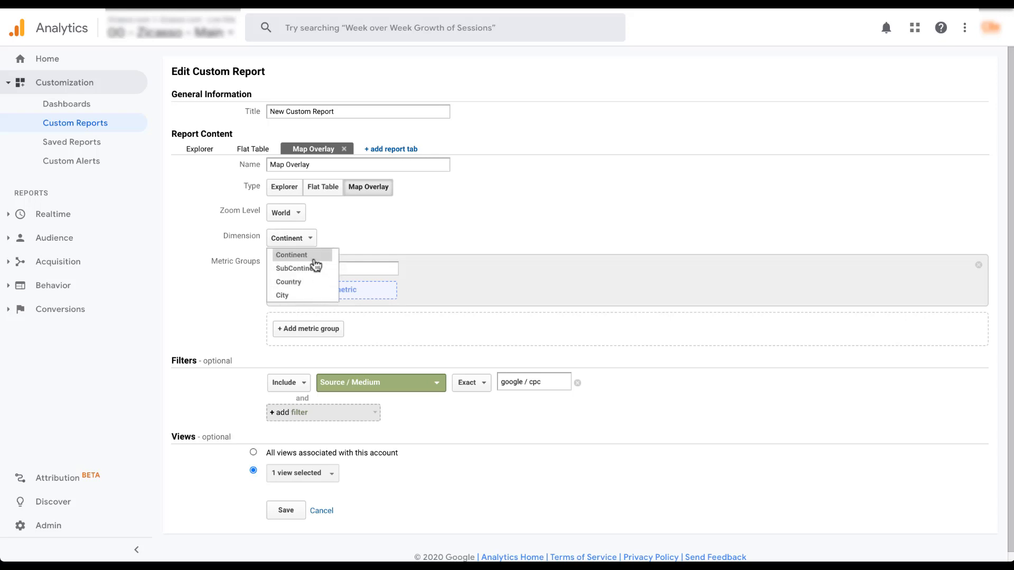
left_click(332, 234)
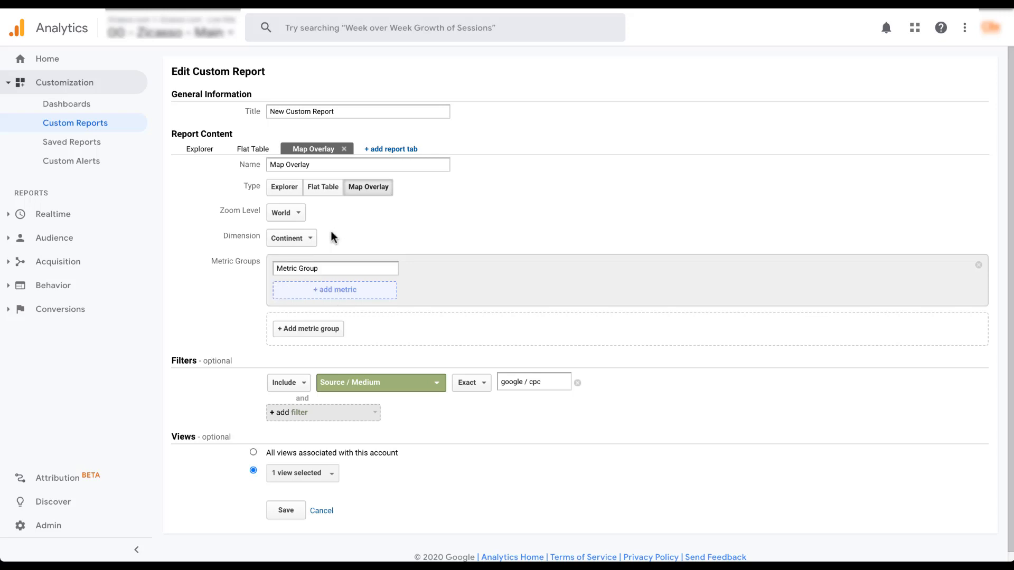
Step: Add the Users and Bounce Rate metrics to the Map Overlay tab's metric group
left_click(351, 294)
type("users")
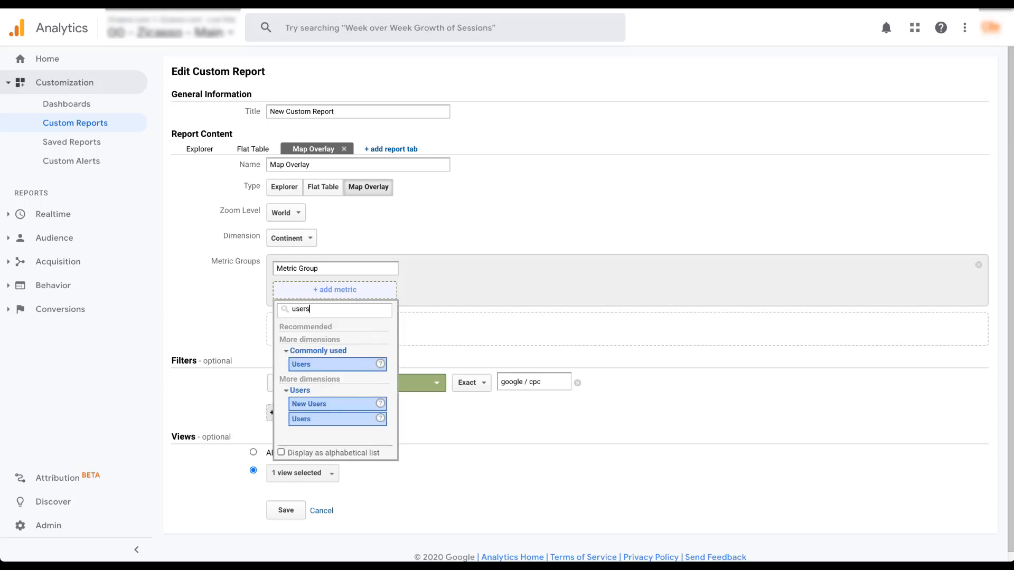
left_click(328, 364)
left_click(481, 293)
type("bounce")
left_click(480, 365)
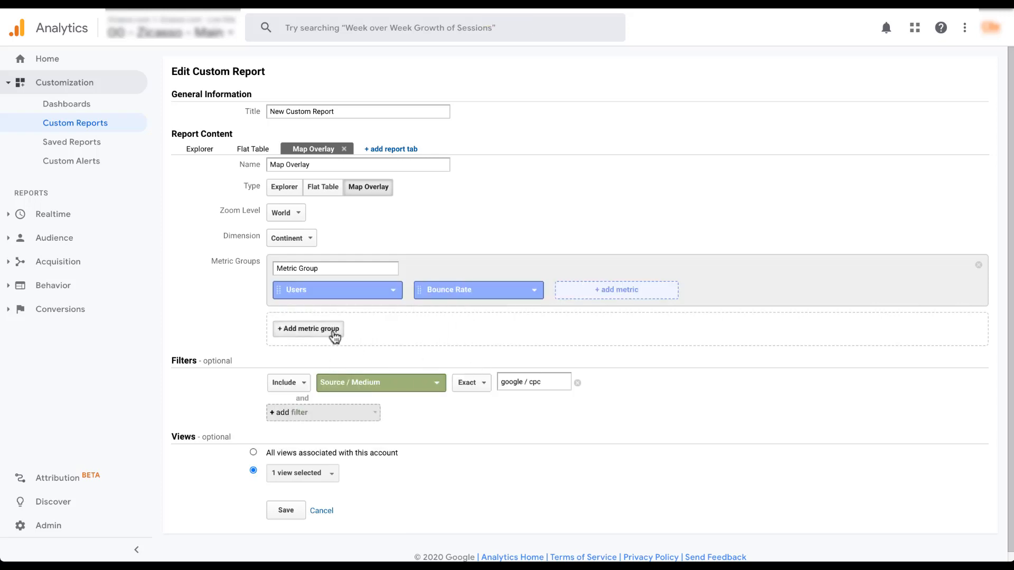
Step: Add a second metric group to the Map Overlay tab containing the Goal 5 Completions and Goal 7 Completions metrics
left_click(333, 334)
left_click(337, 349)
type("goal 5 com")
left_click(336, 439)
left_click(459, 349)
type("goal ")
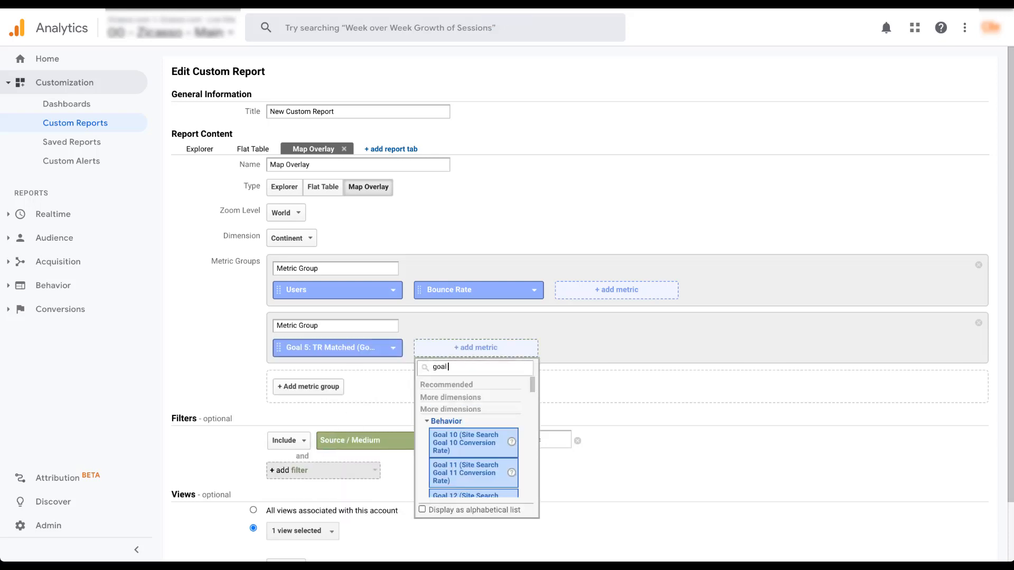
type("7 com")
left_click(467, 438)
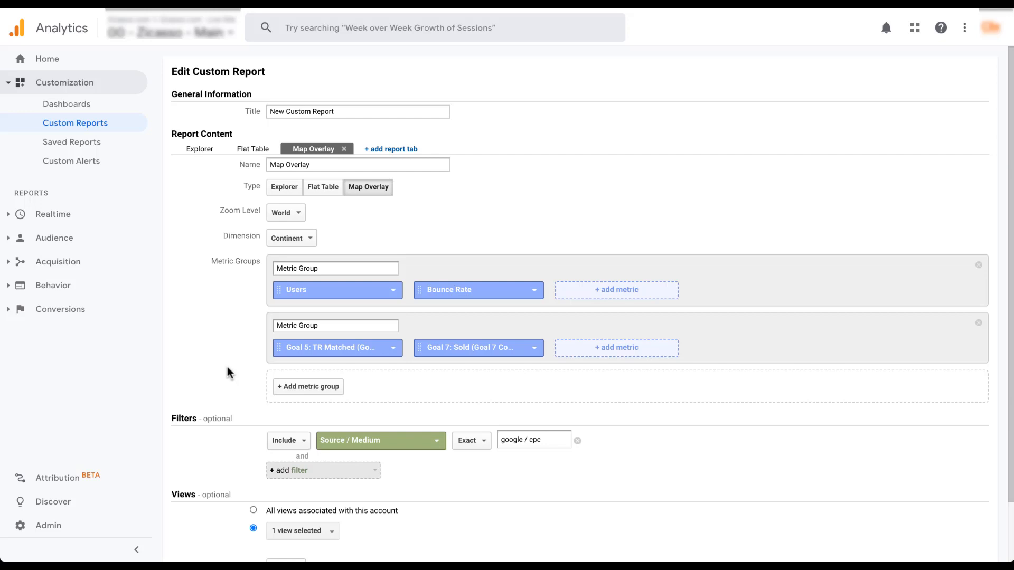
Step: Save the edited custom report and display its Map Overlay tab
scroll(227, 367, "down", 2)
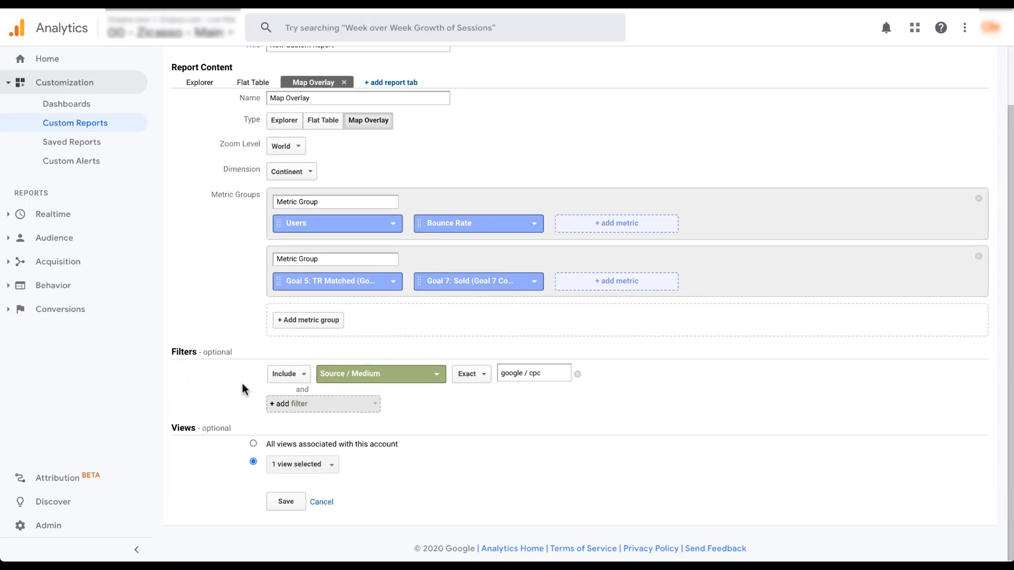
left_click(288, 505)
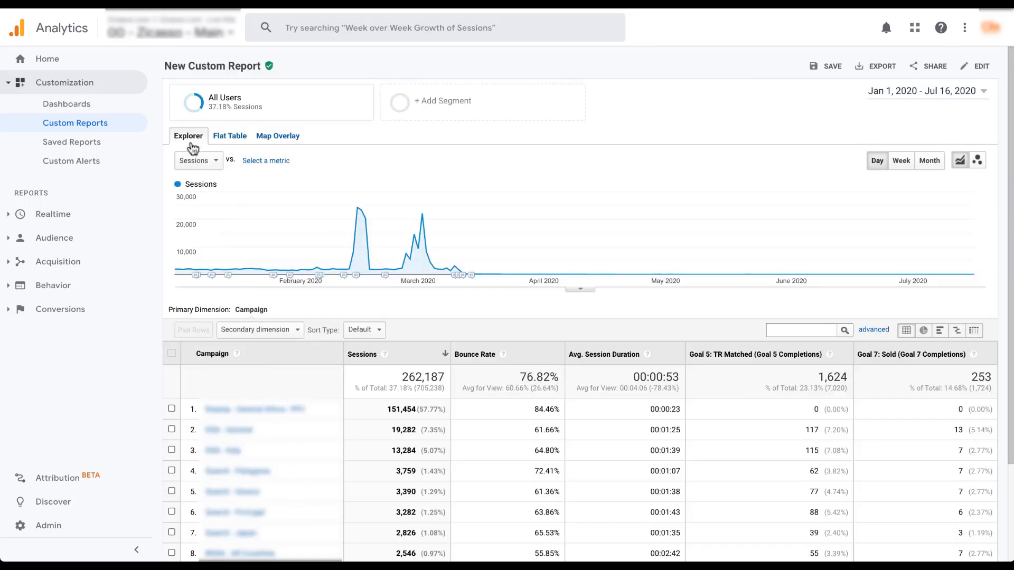
left_click(284, 138)
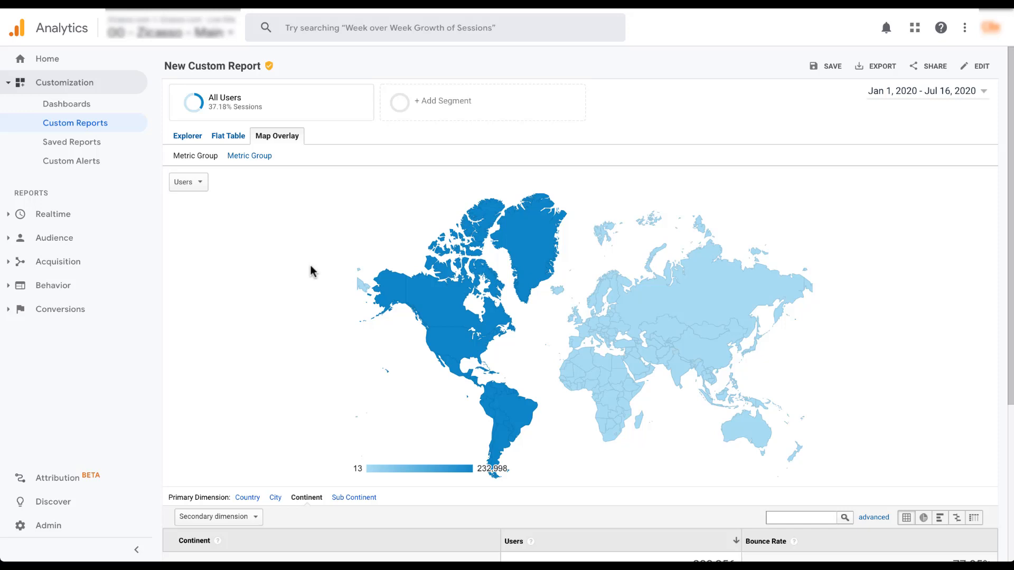
Step: Review the continent table, change the Map Overlay's primary dimension to Country, and examine Users and Bounce Rate by country
scroll(310, 272, "down", 4)
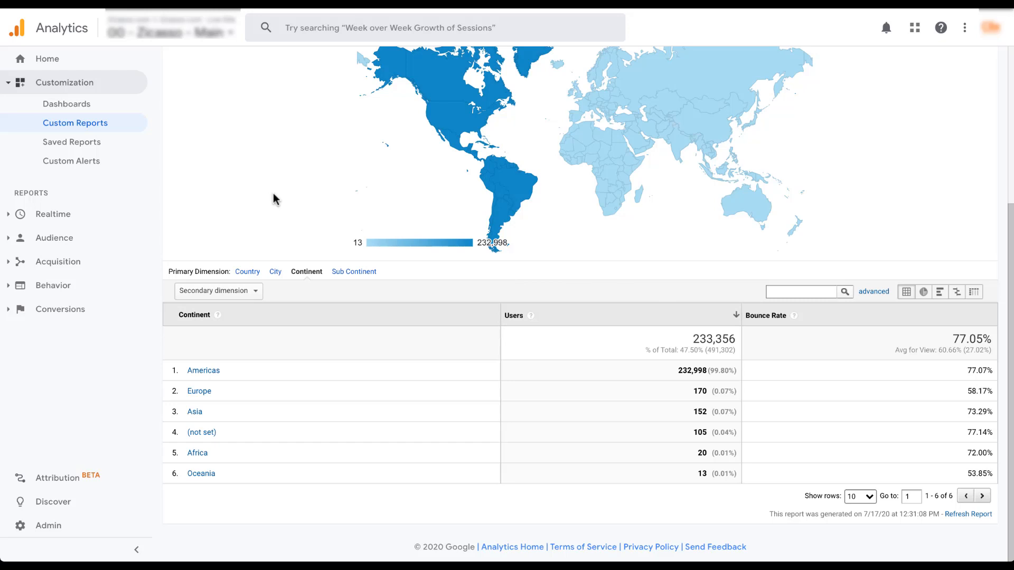
left_click(247, 271)
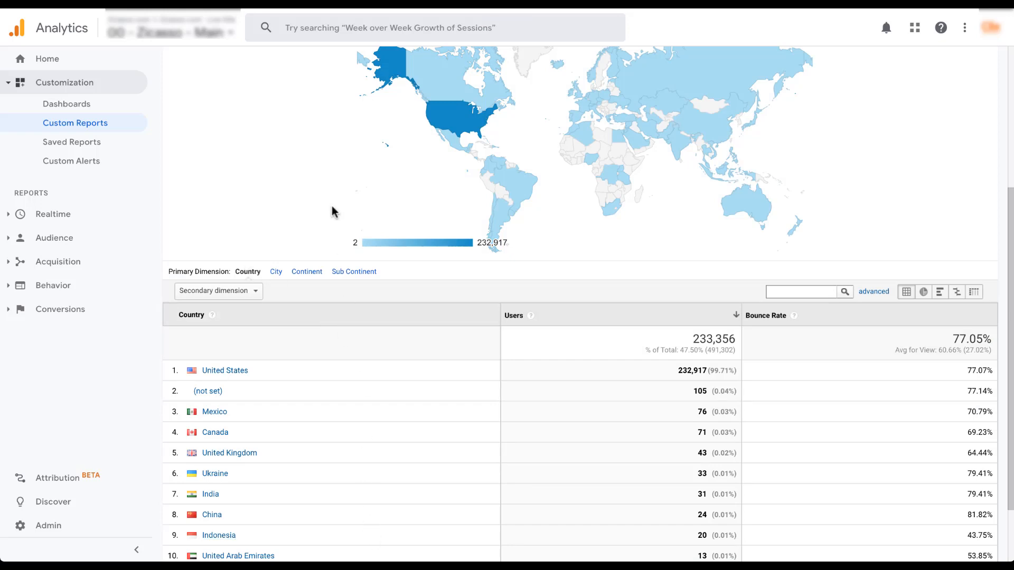
scroll(333, 211, "up", 4)
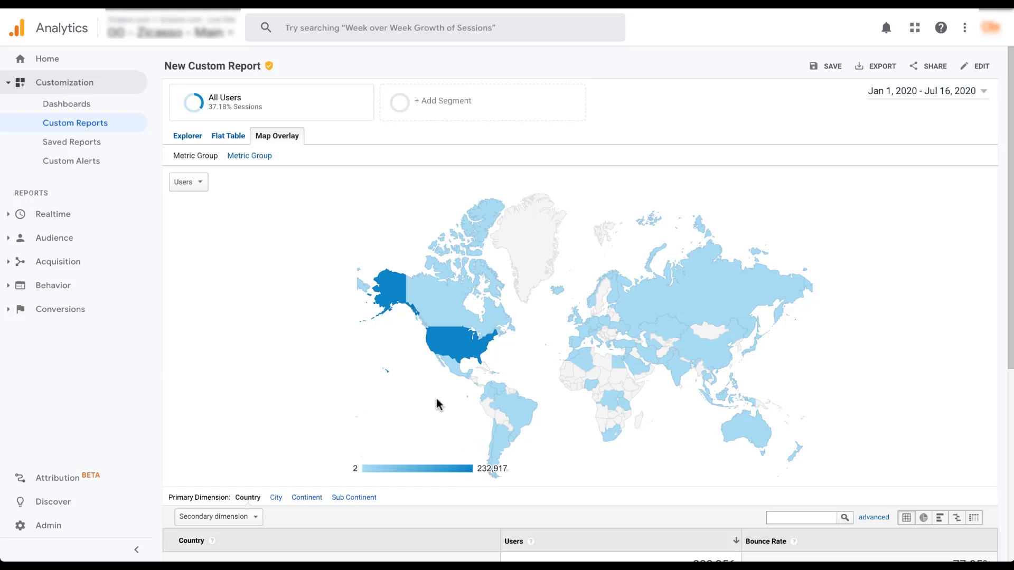
Step: Check the metrics available for the map, and switch to the second metric group to examine goal completions by country
mouse_move(393, 300)
left_click(200, 185)
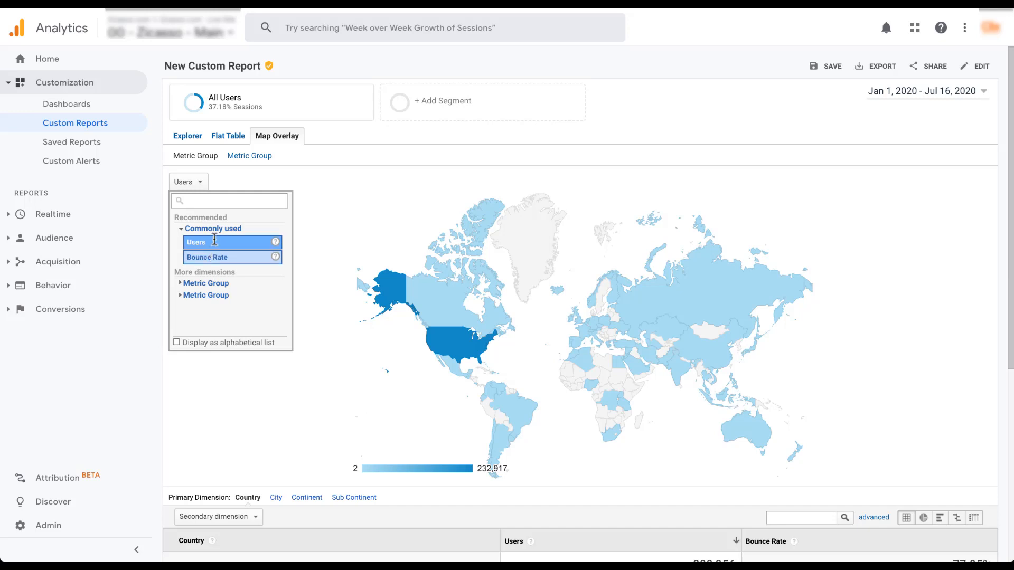
left_click(248, 156)
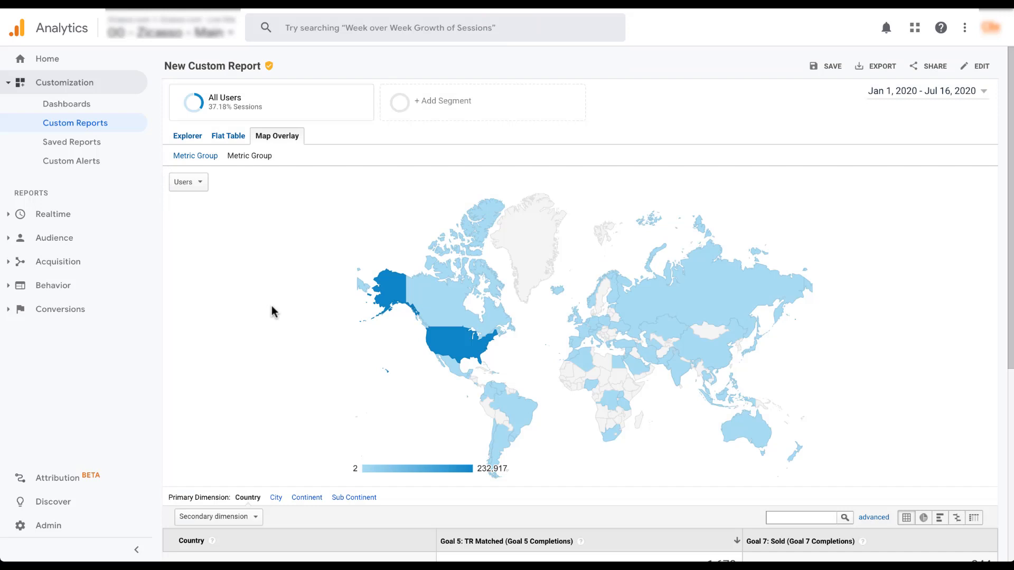
scroll(272, 311, "down", 5)
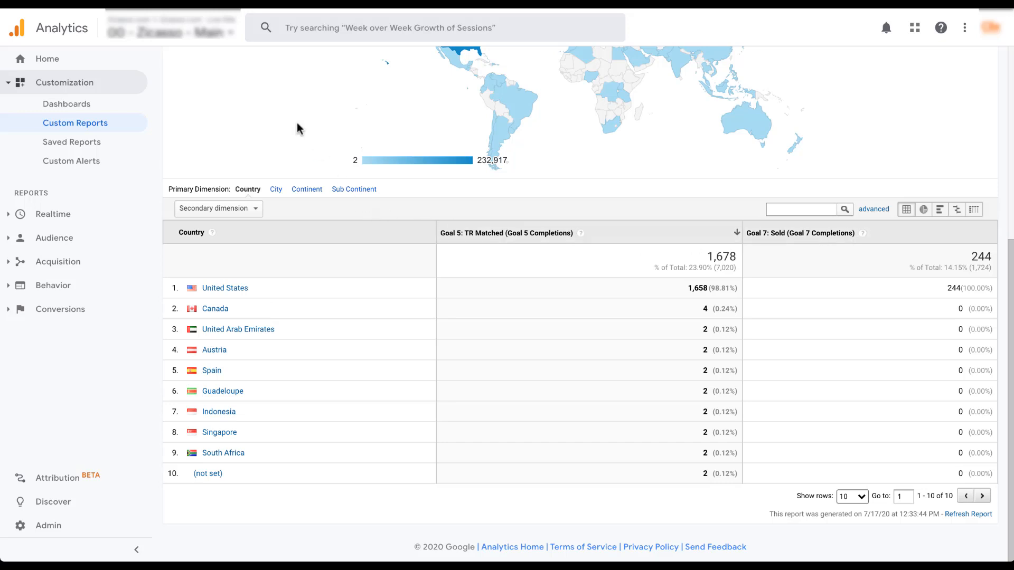
scroll(297, 128, "up", 5)
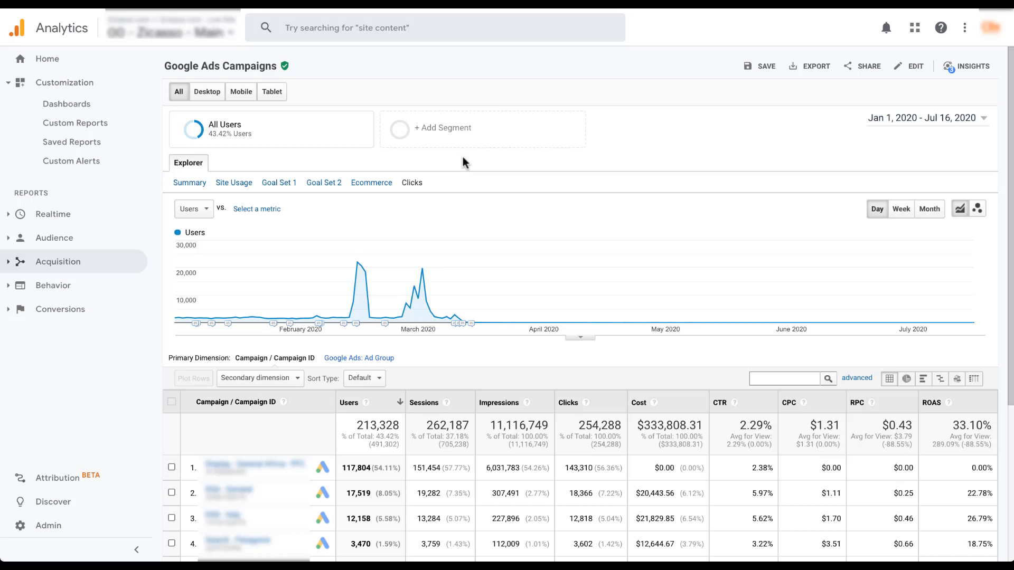
Step: Open the Google Ads Campaigns report for editing as a custom report and review its metric groups, dimension drilldowns and filters
left_click(914, 69)
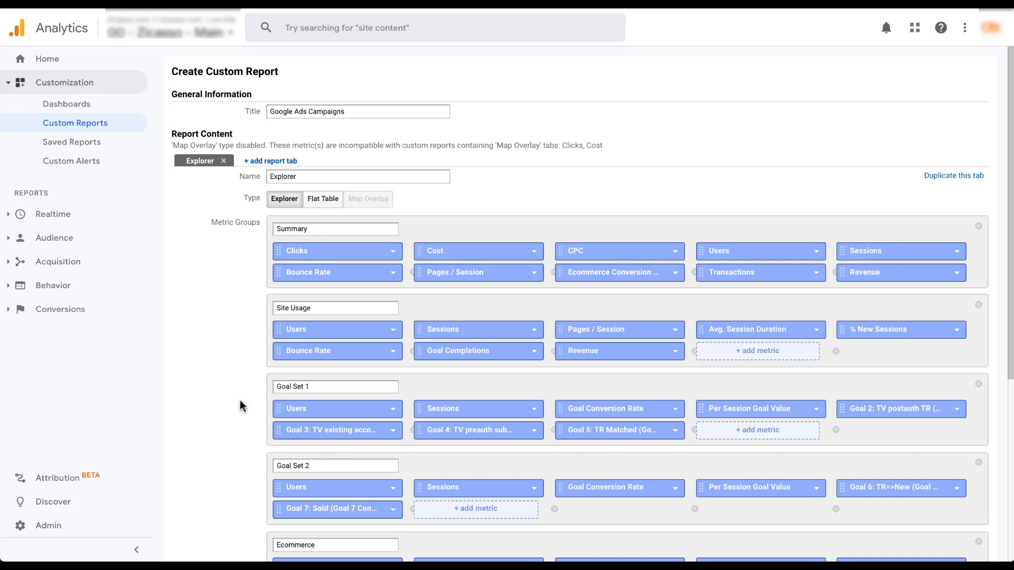
scroll(240, 407, "down", 5)
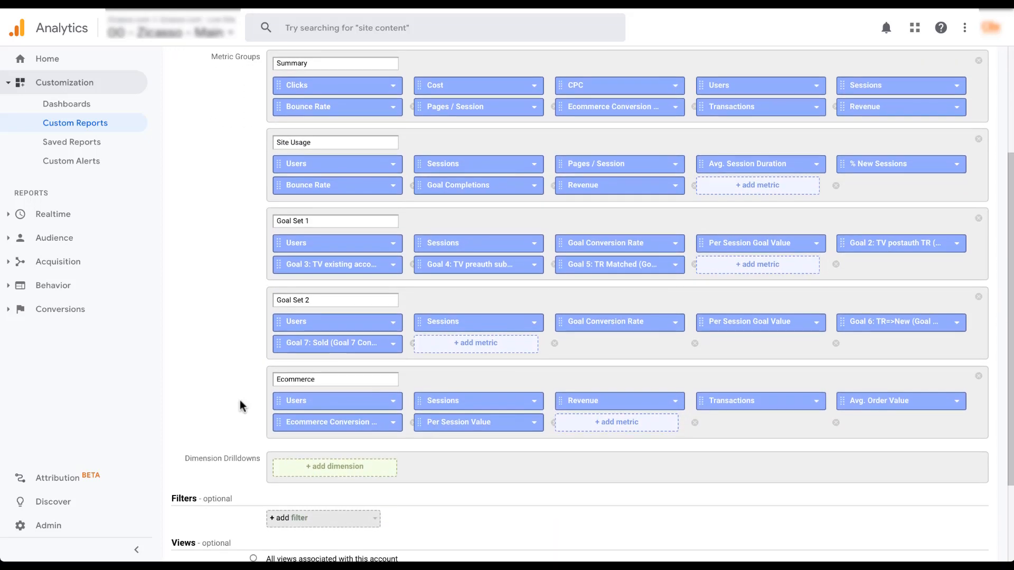
scroll(240, 407, "down", 2)
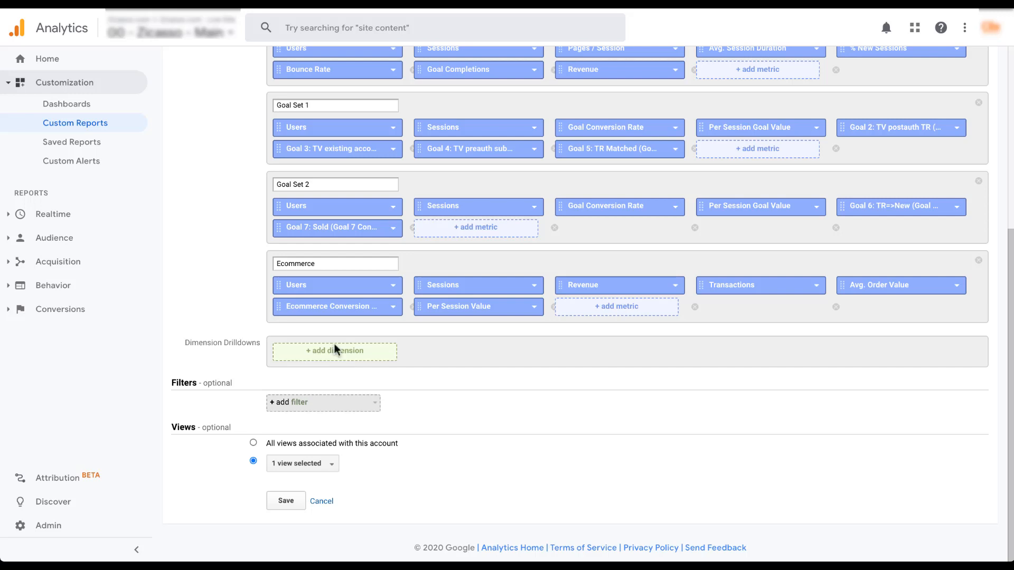
scroll(210, 216, "up", 5)
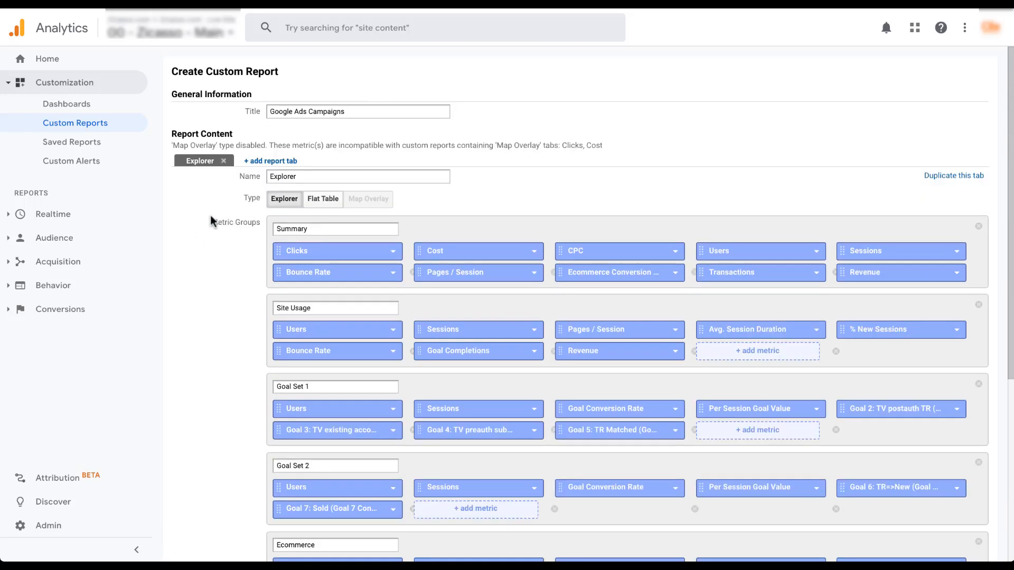